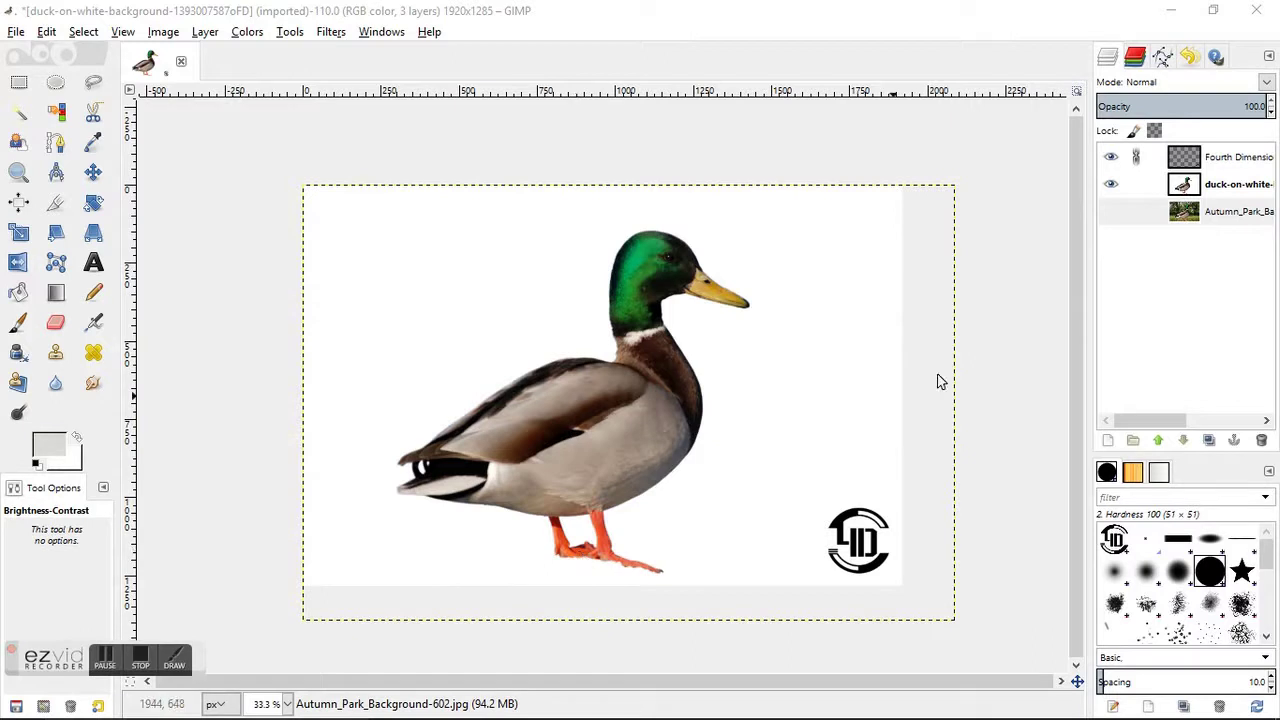
Preview the duck in the autumn park scene by toggling the two image layers, then restore the white-background view
click(1110, 185)
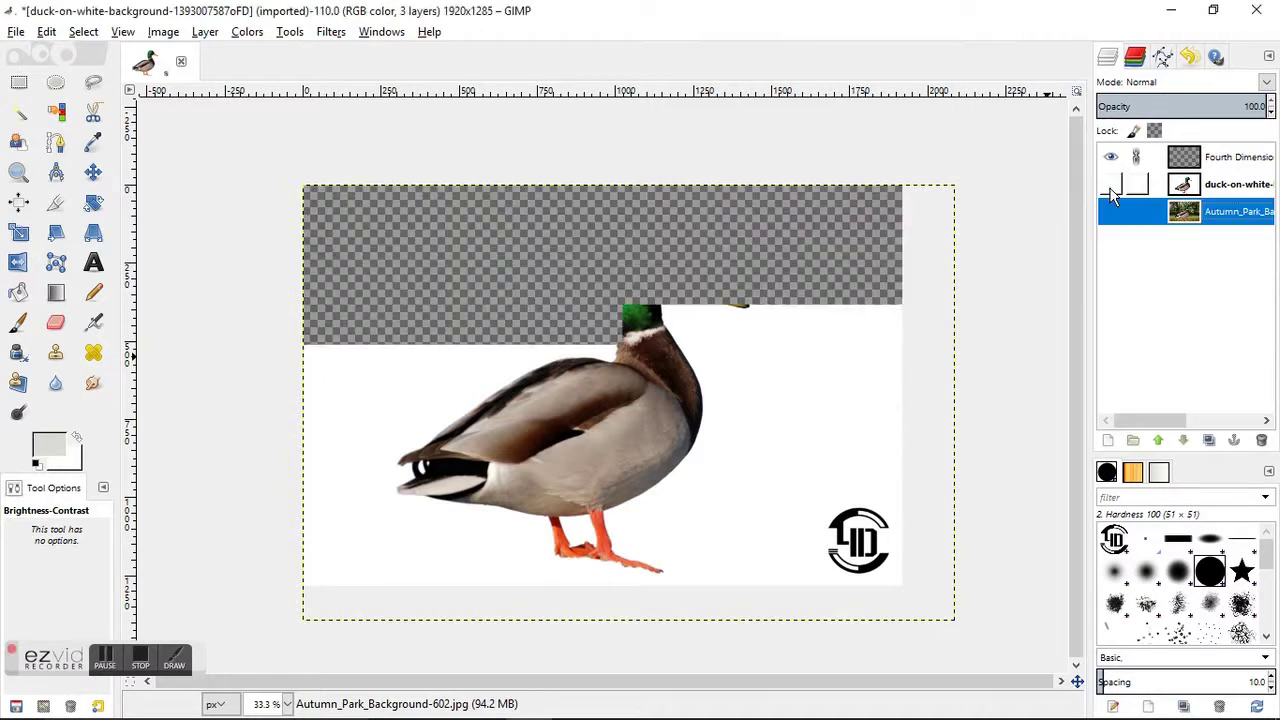
click(1110, 212)
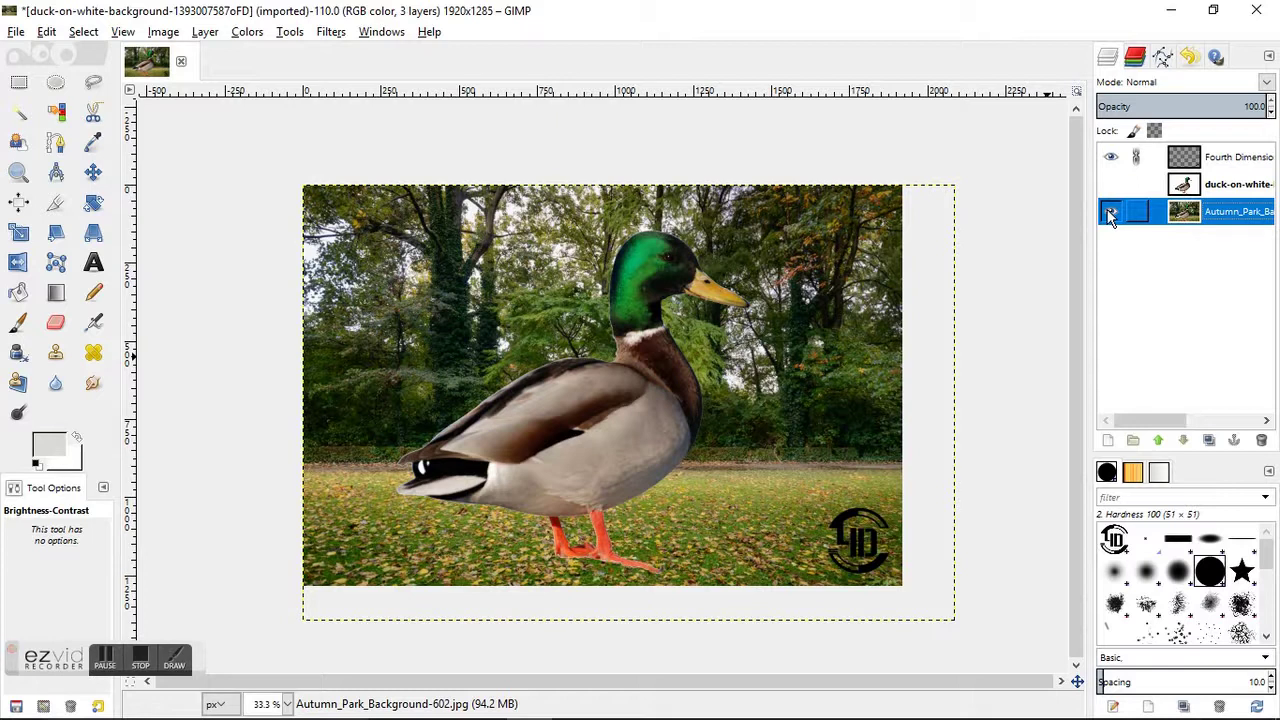
click(1110, 215)
click(1112, 186)
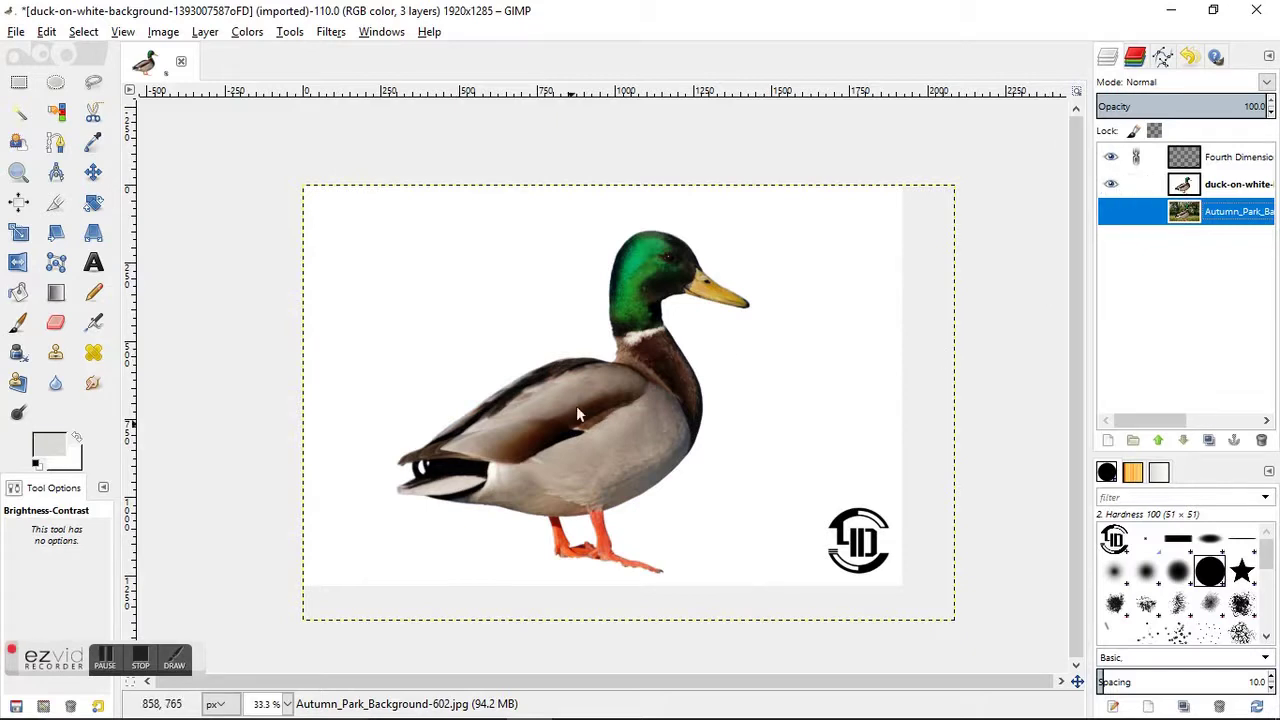
Duplicate the duck-on-white layer and hide the original beneath the copy
click(1183, 184)
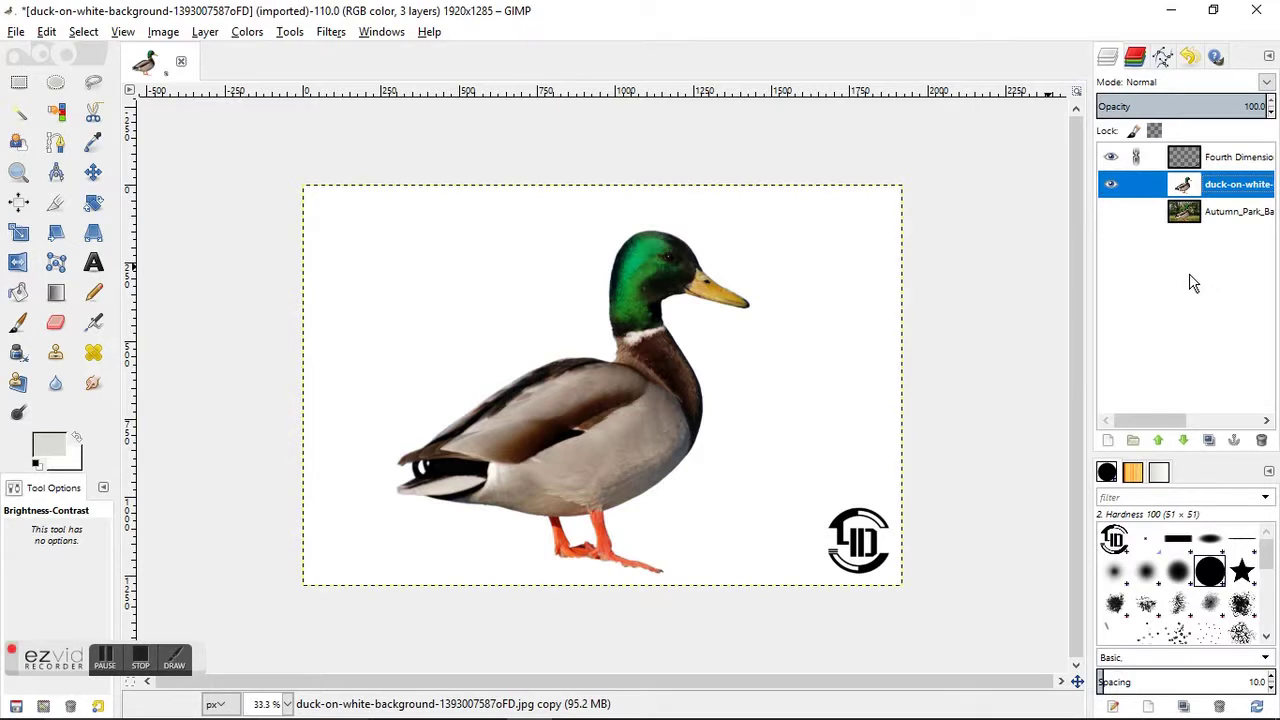
click(1209, 441)
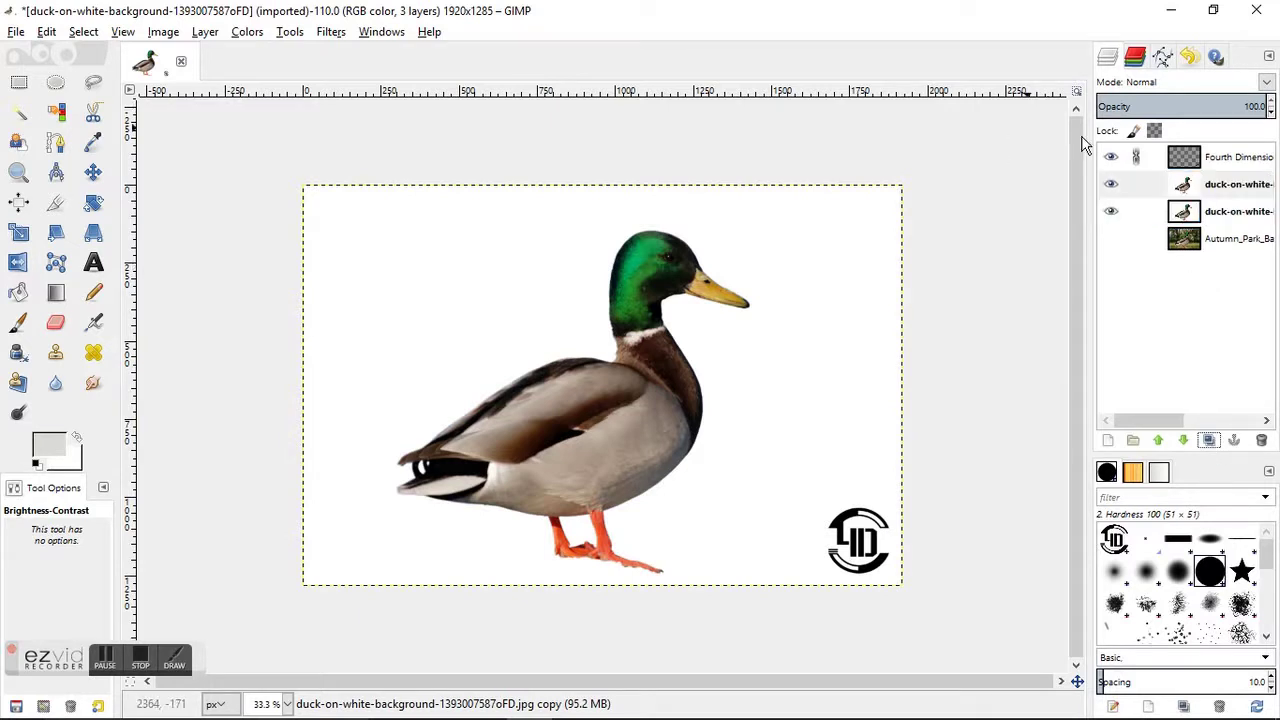
click(1115, 212)
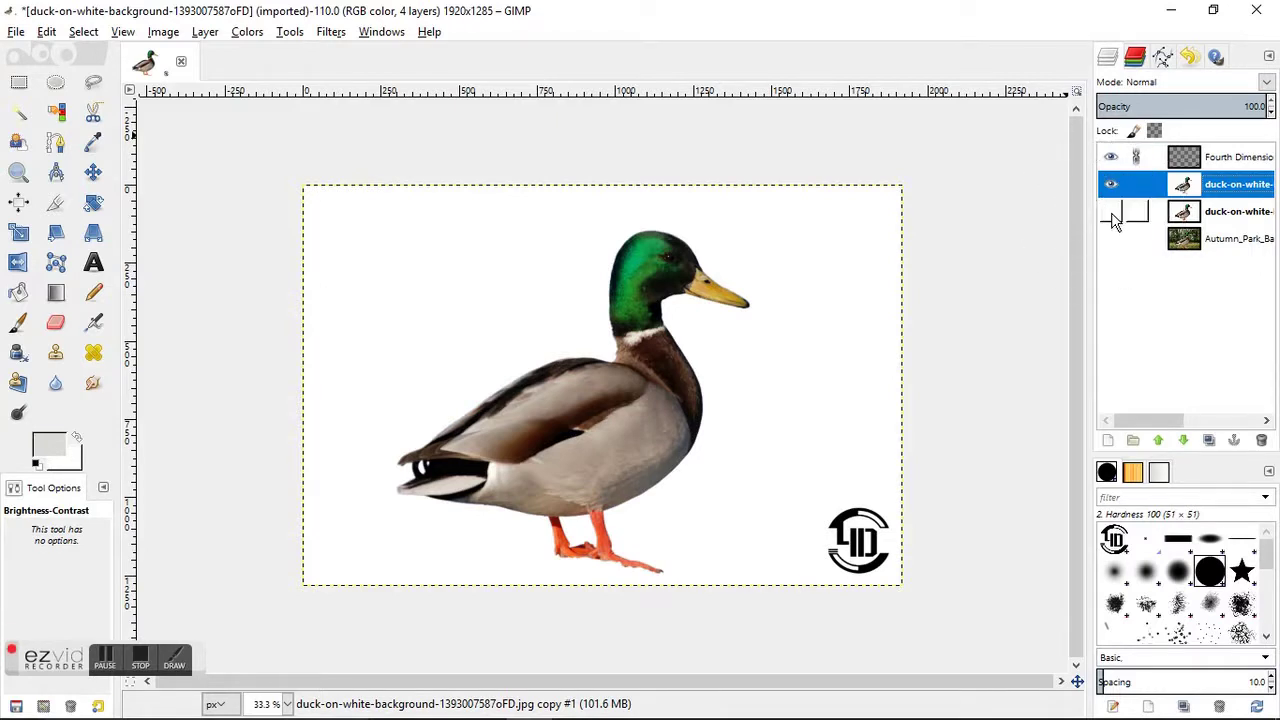
Apply Color to Alpha to the duplicated duck layer, converting white (ffffff) to transparency, and inspect the duck's body
click(247, 32)
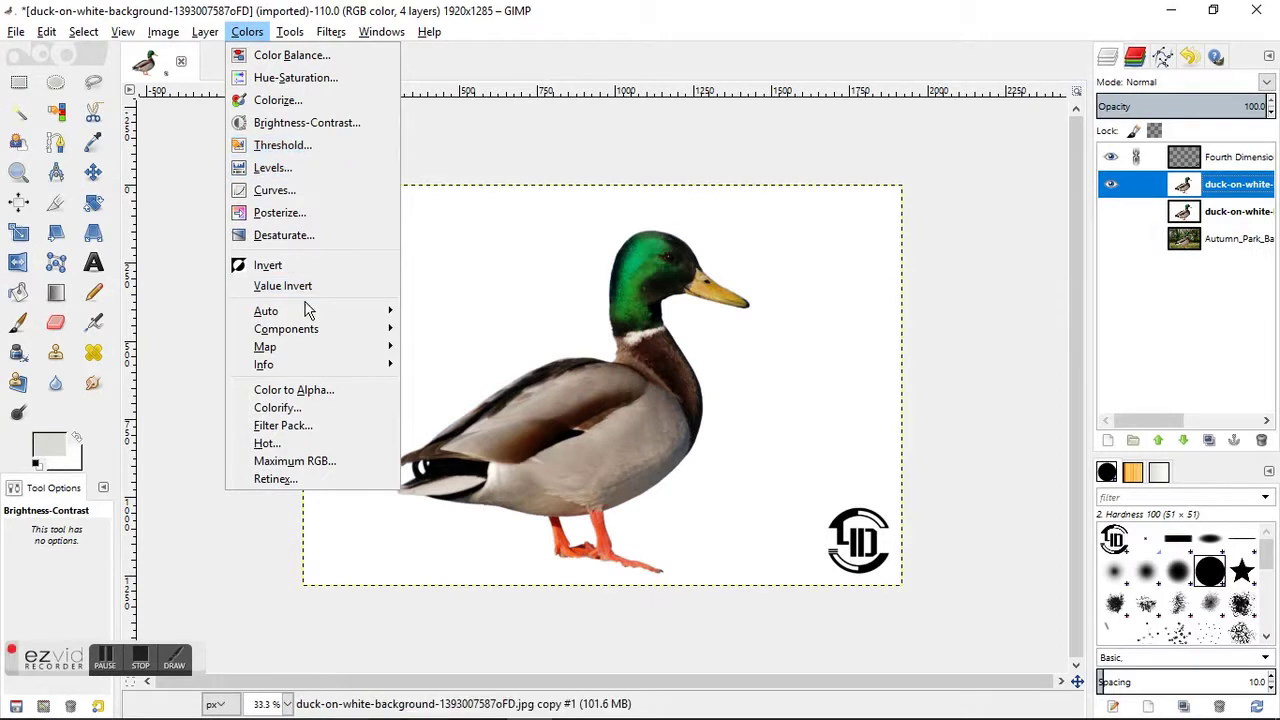
click(296, 390)
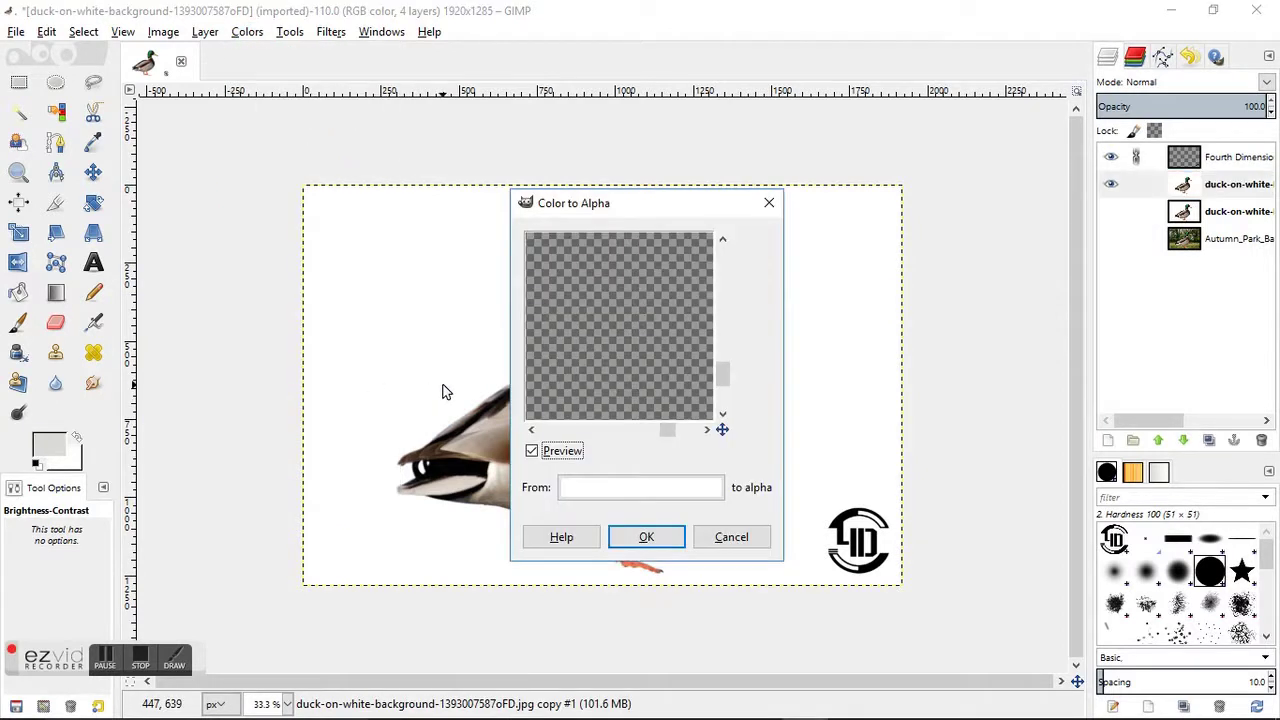
click(608, 489)
drag(545, 440, 637, 481)
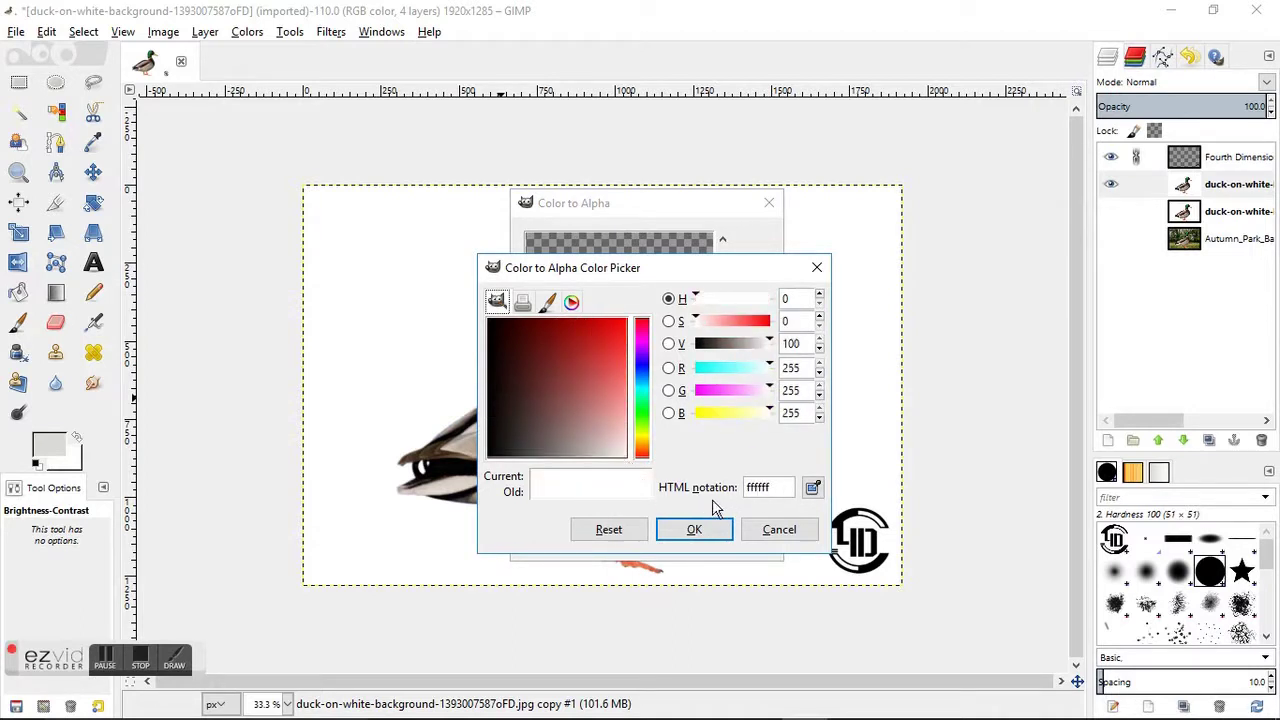
click(700, 530)
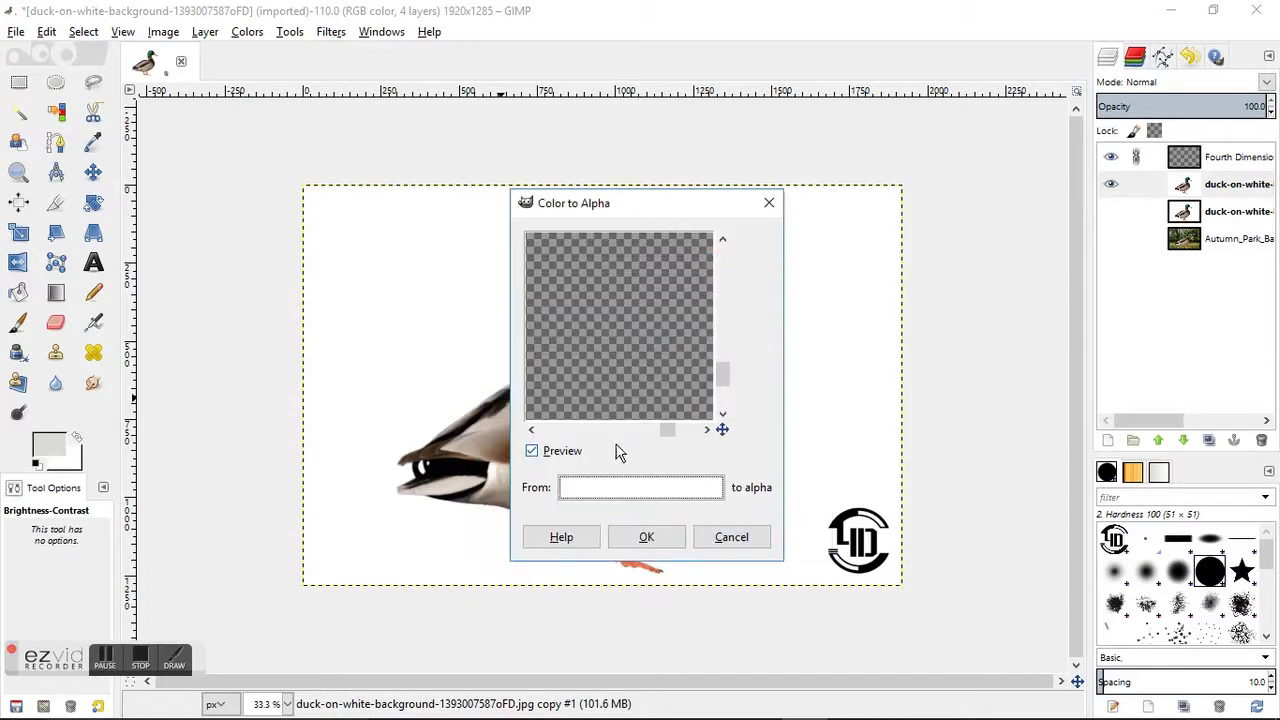
click(645, 537)
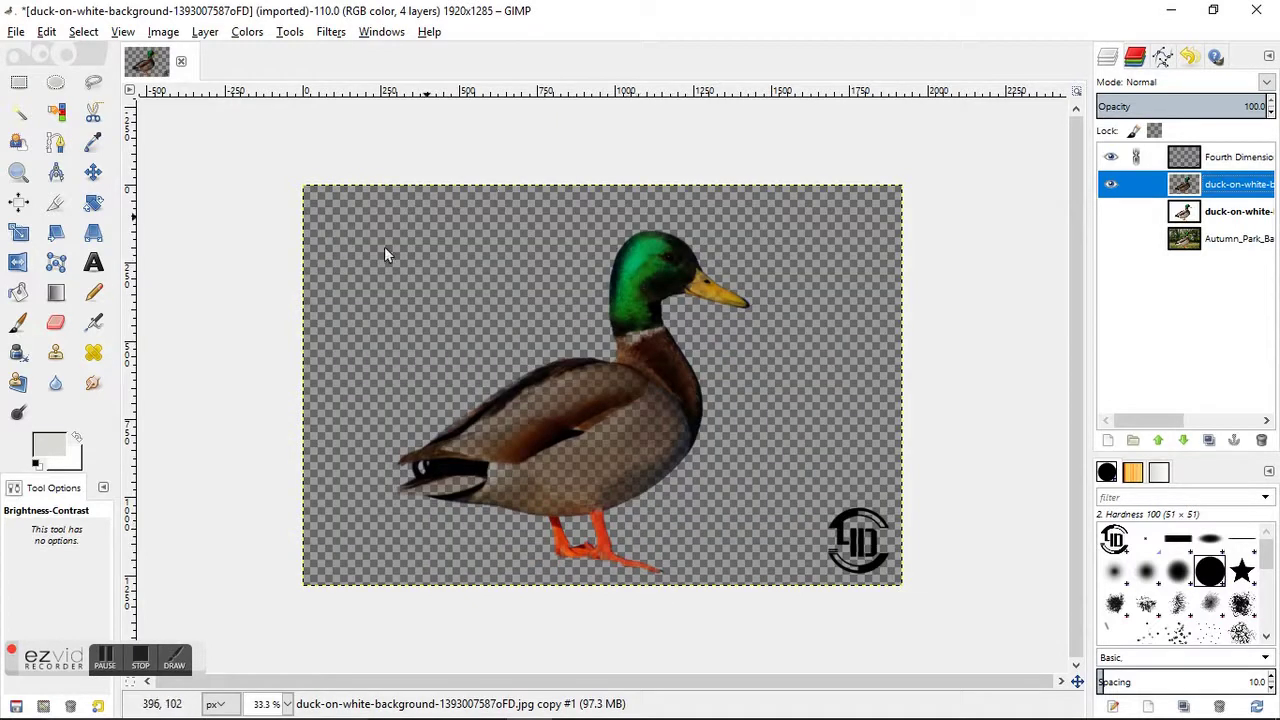
scroll(597, 438, up, 4)
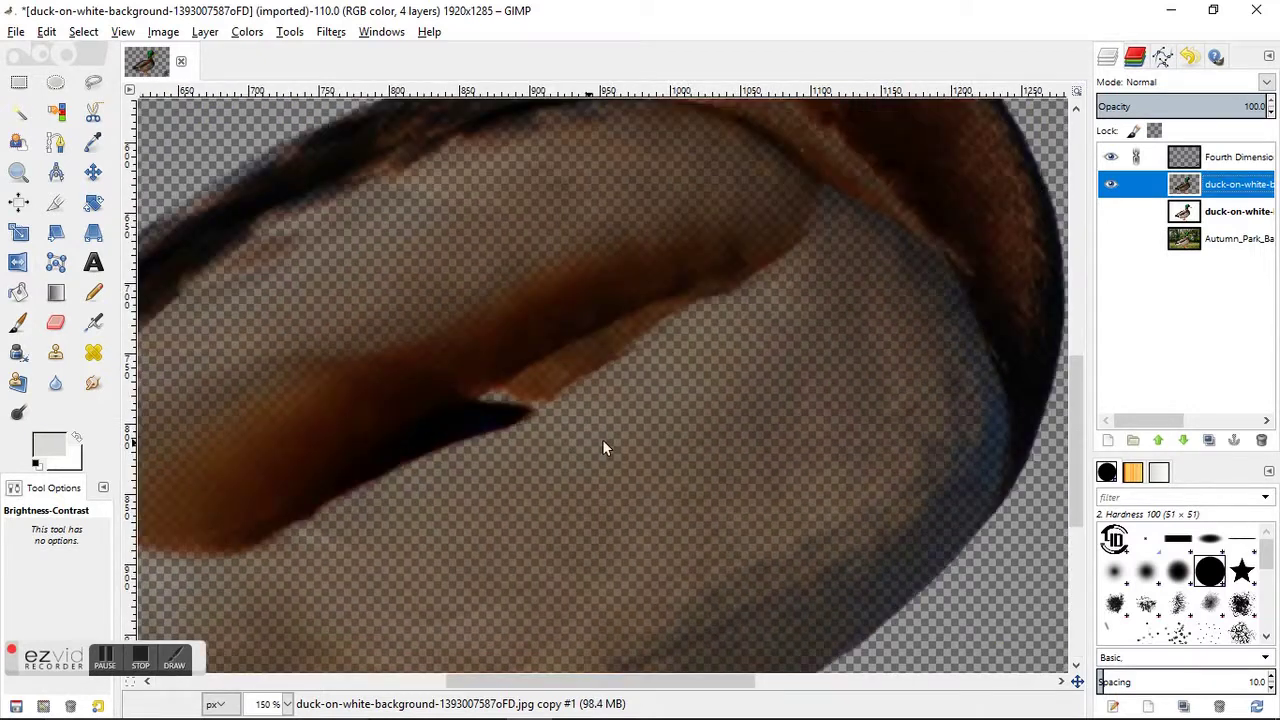
scroll(685, 383, down, 4)
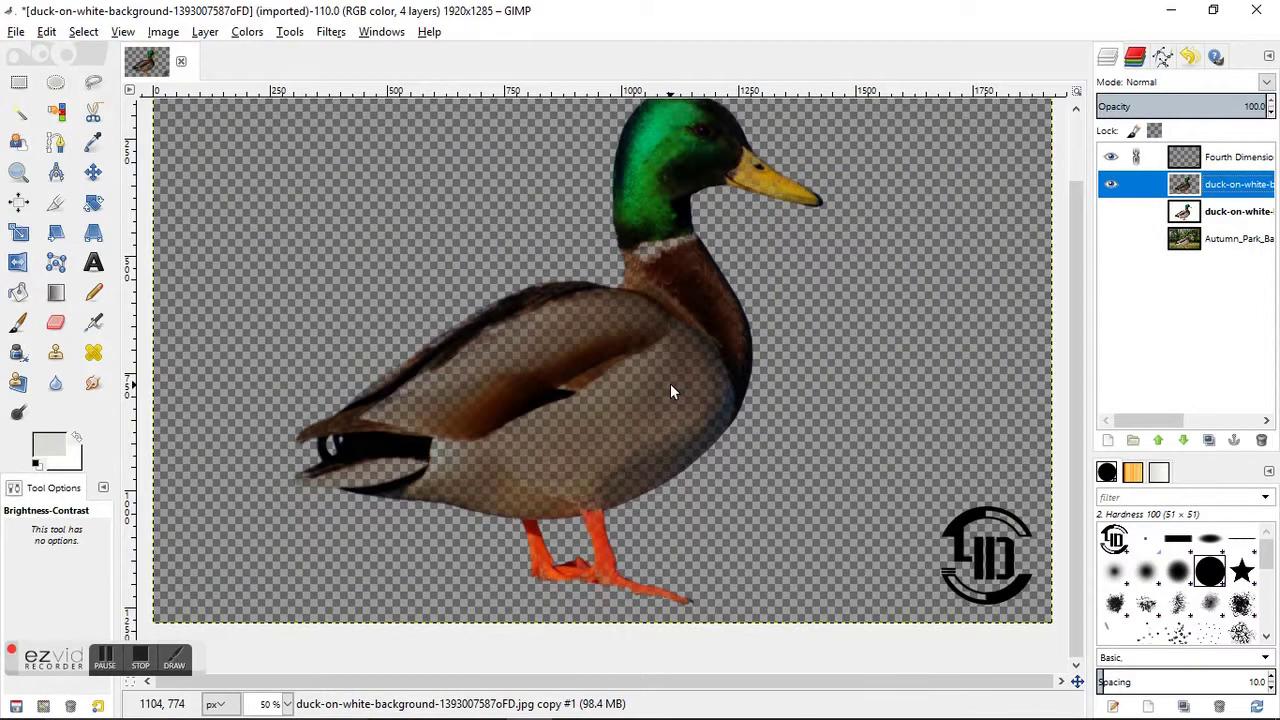
On the original duck layer, with the copy hidden, fuzzy-select the white background including between the legs, and invert the selection
click(1110, 184)
click(1110, 211)
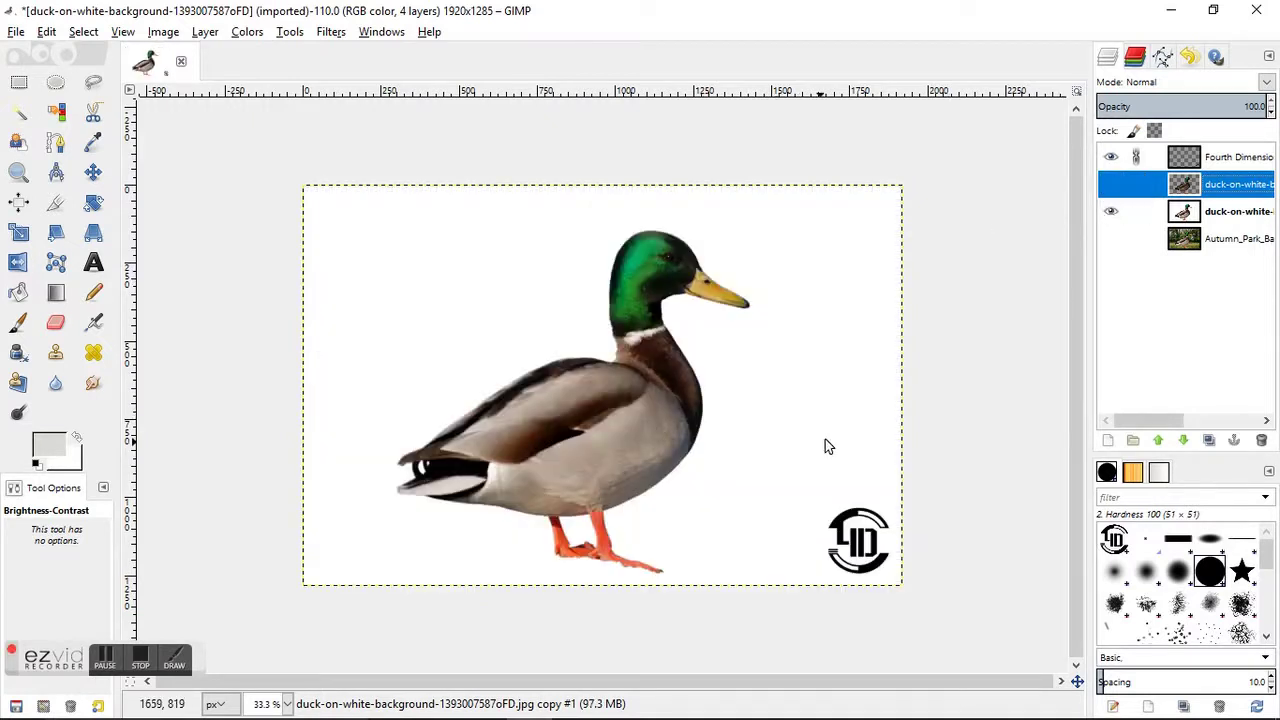
click(1232, 211)
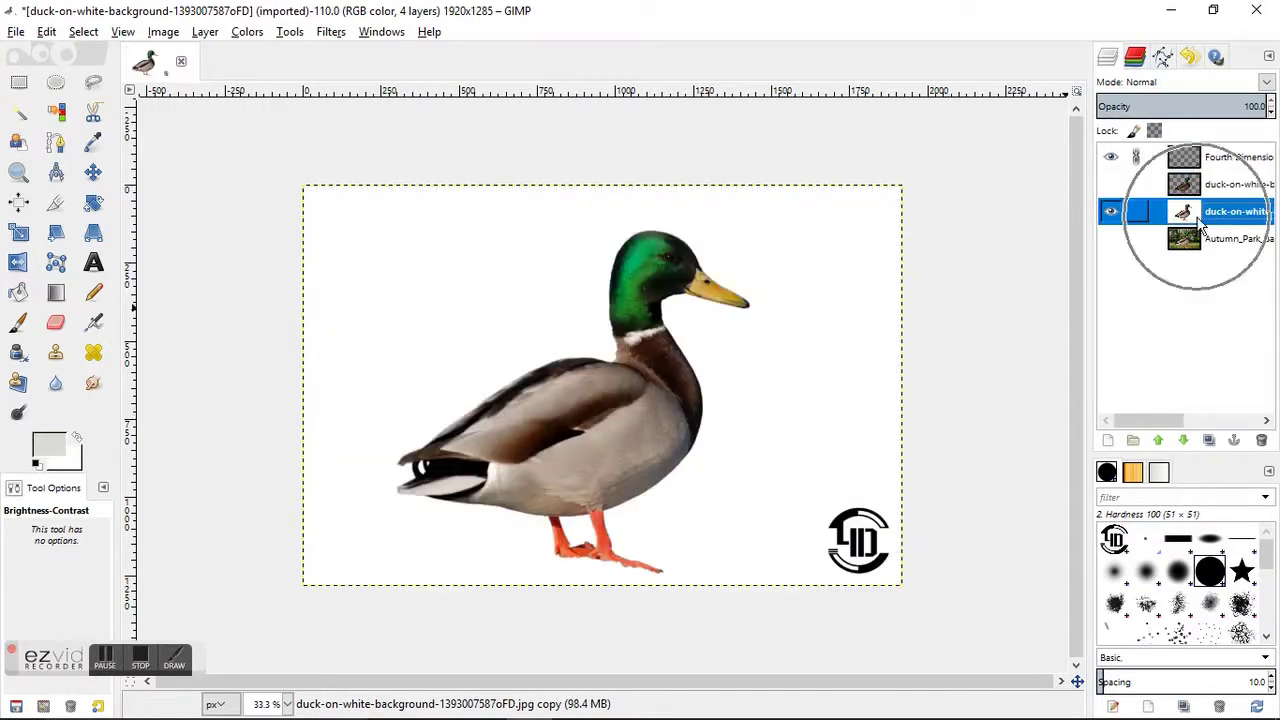
click(24, 115)
click(465, 274)
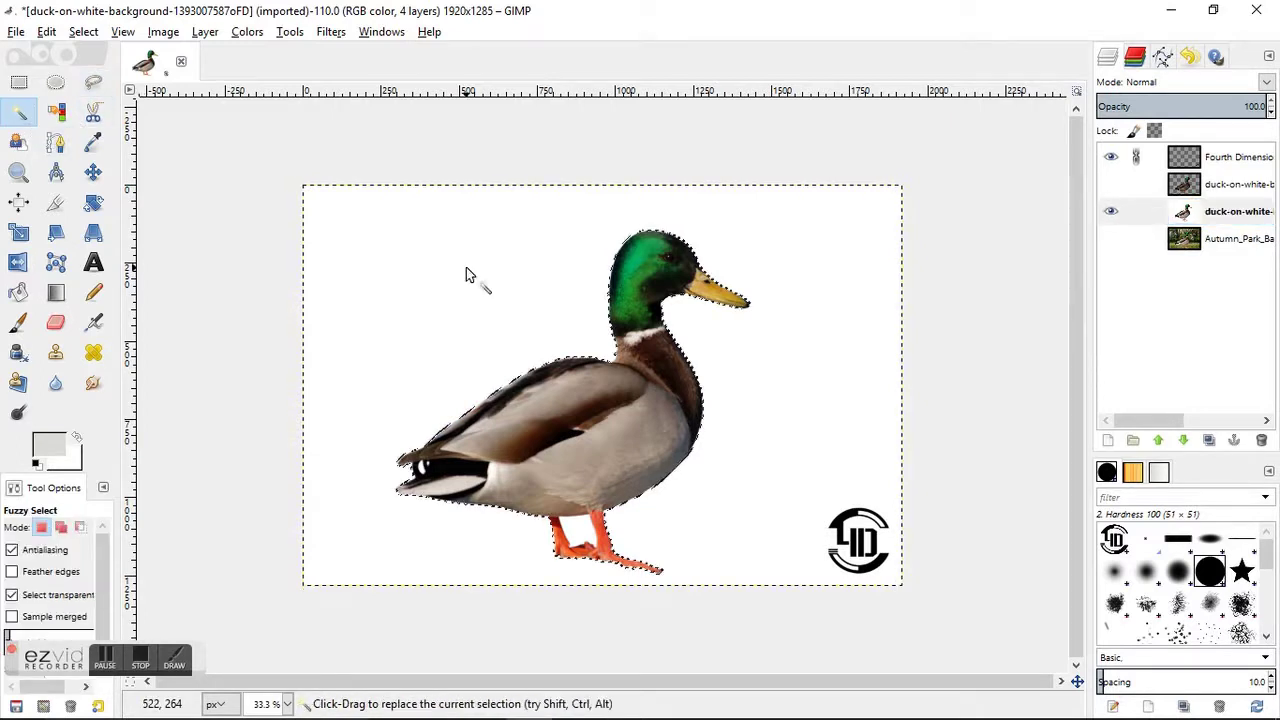
ctrl+scroll(572, 565, up, 3)
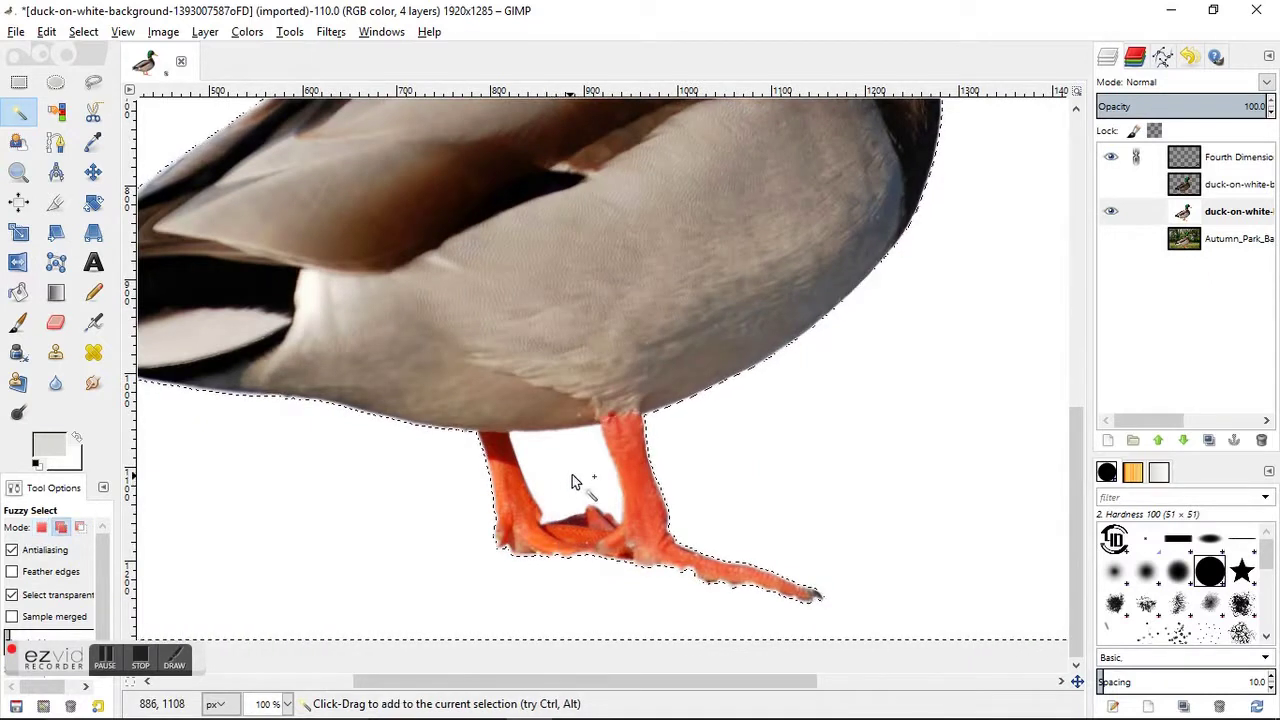
ctrl+scroll(577, 484, down, 2)
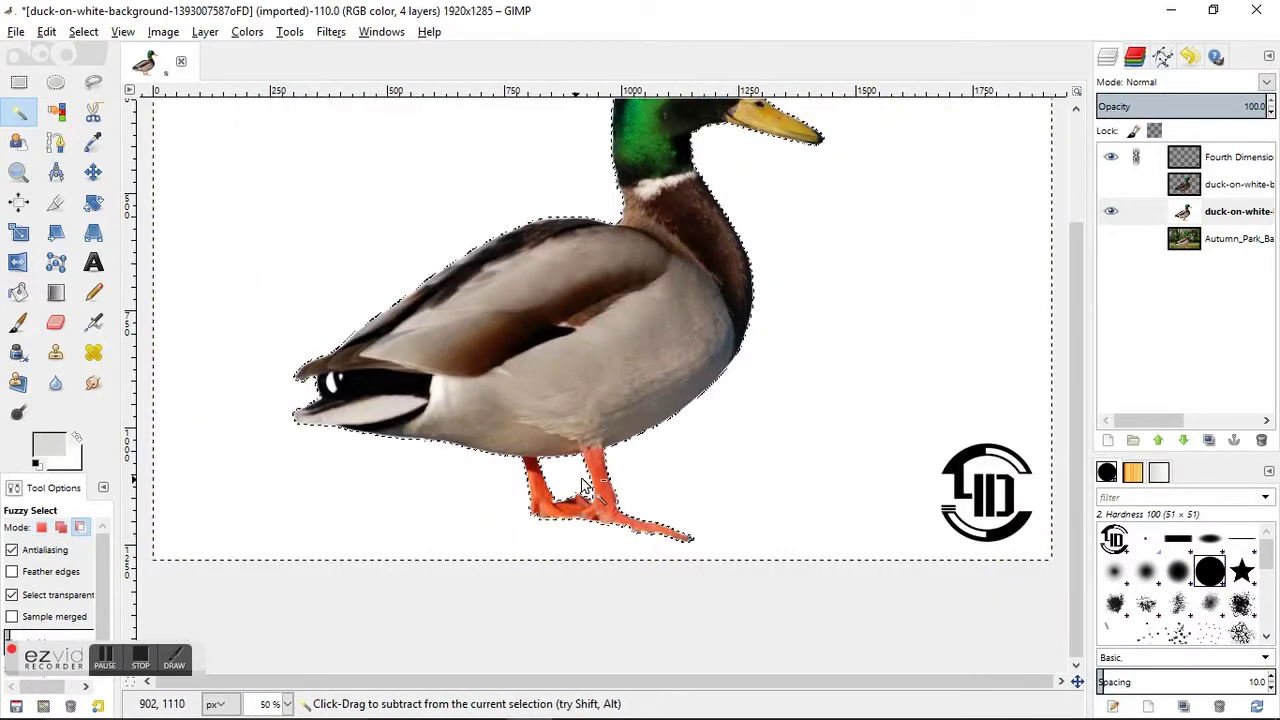
ctrl+scroll(585, 487, down, 1)
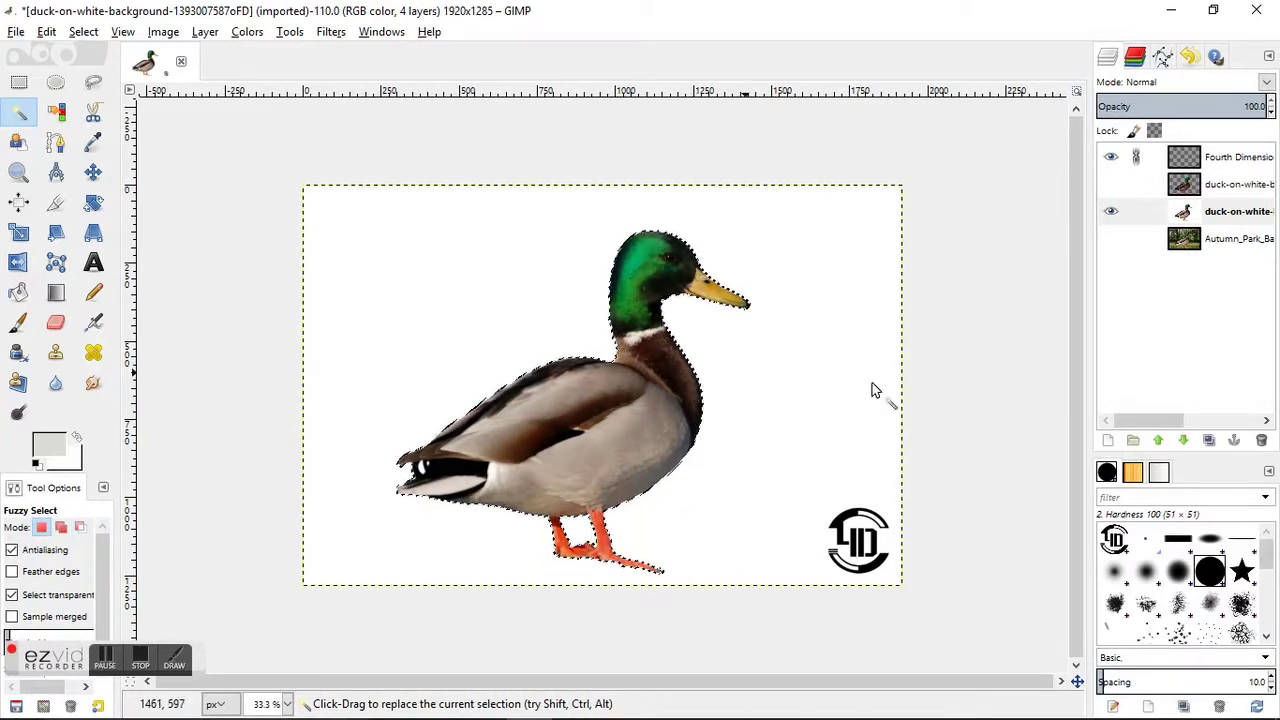
Add a transparent 1920 × 1285 px layer above the original duck layer and hide the original
click(1107, 440)
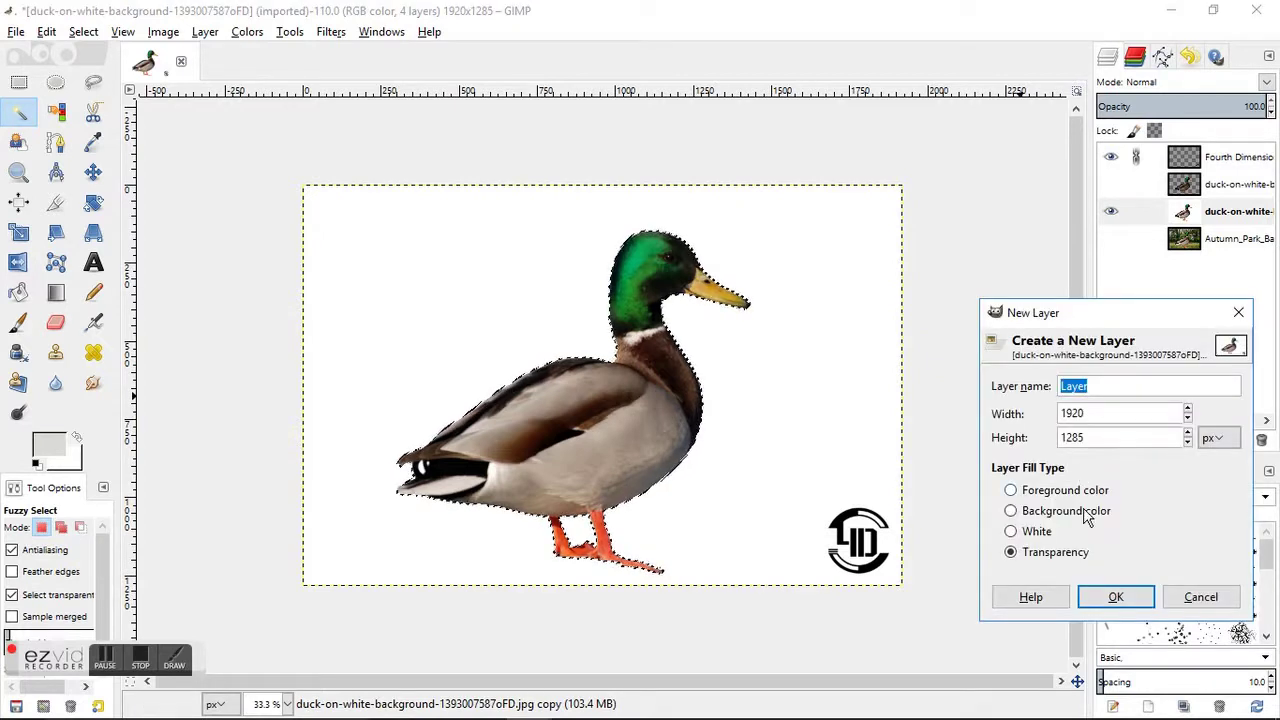
click(1102, 594)
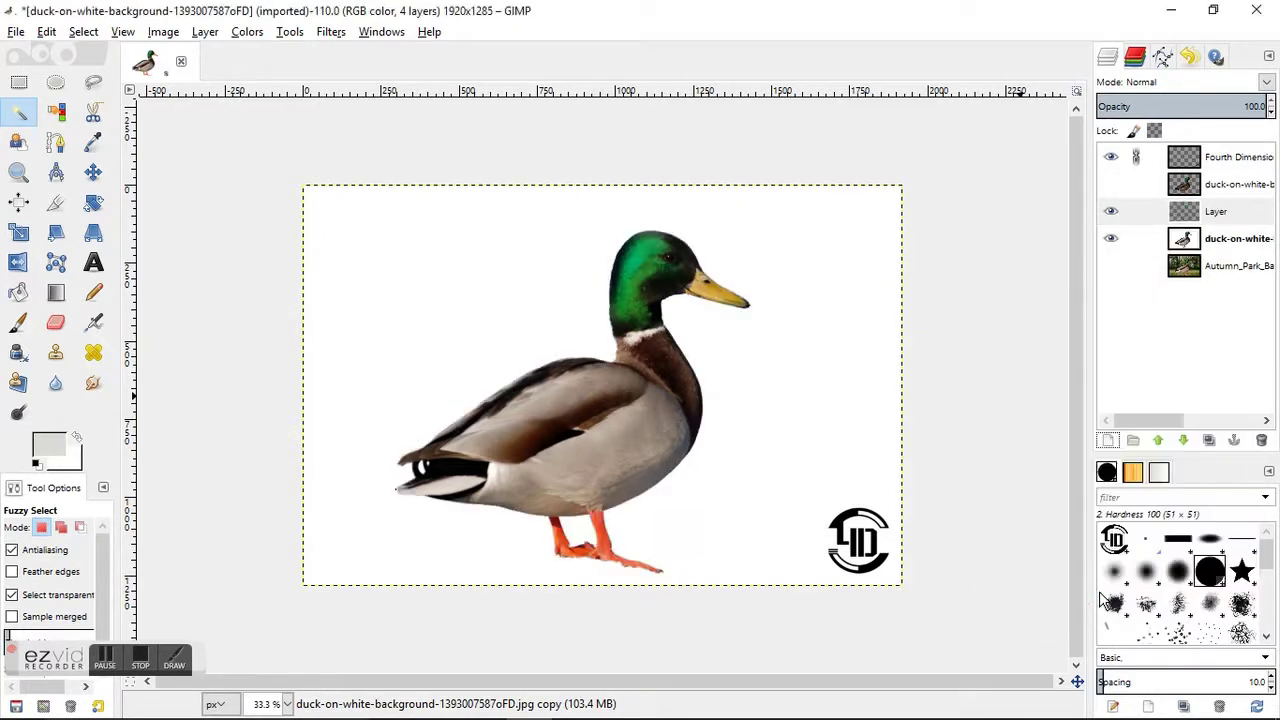
click(1108, 240)
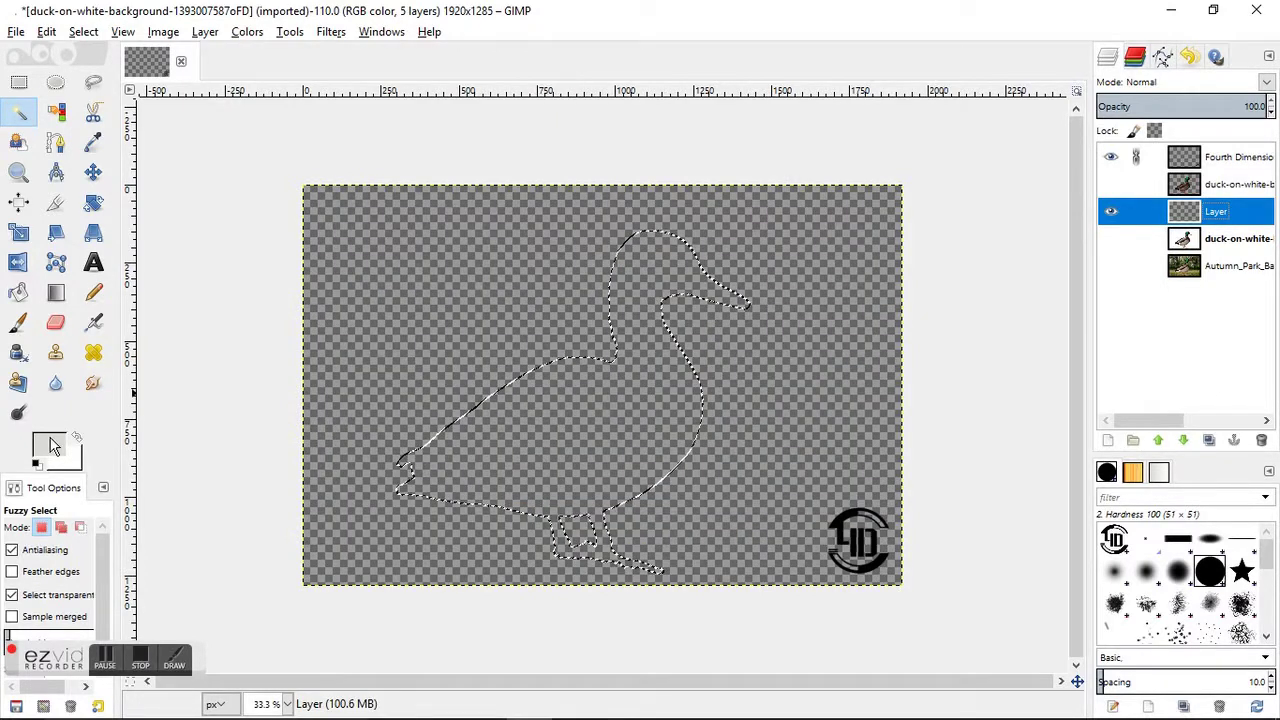
Set the foreground to white, fill the duck-shaped selection on the new layer with it, and clear the selection
key(d)
key(x)
drag(62, 450, 570, 450)
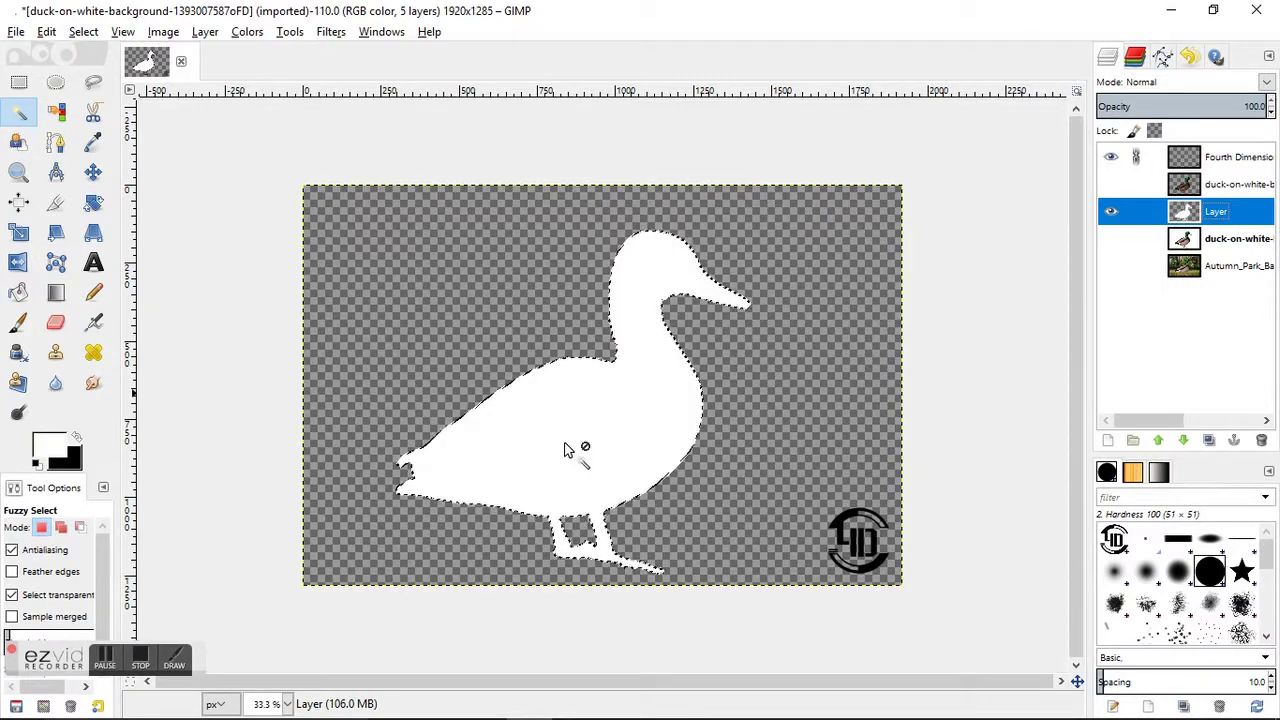
key(ctrl+shift+a)
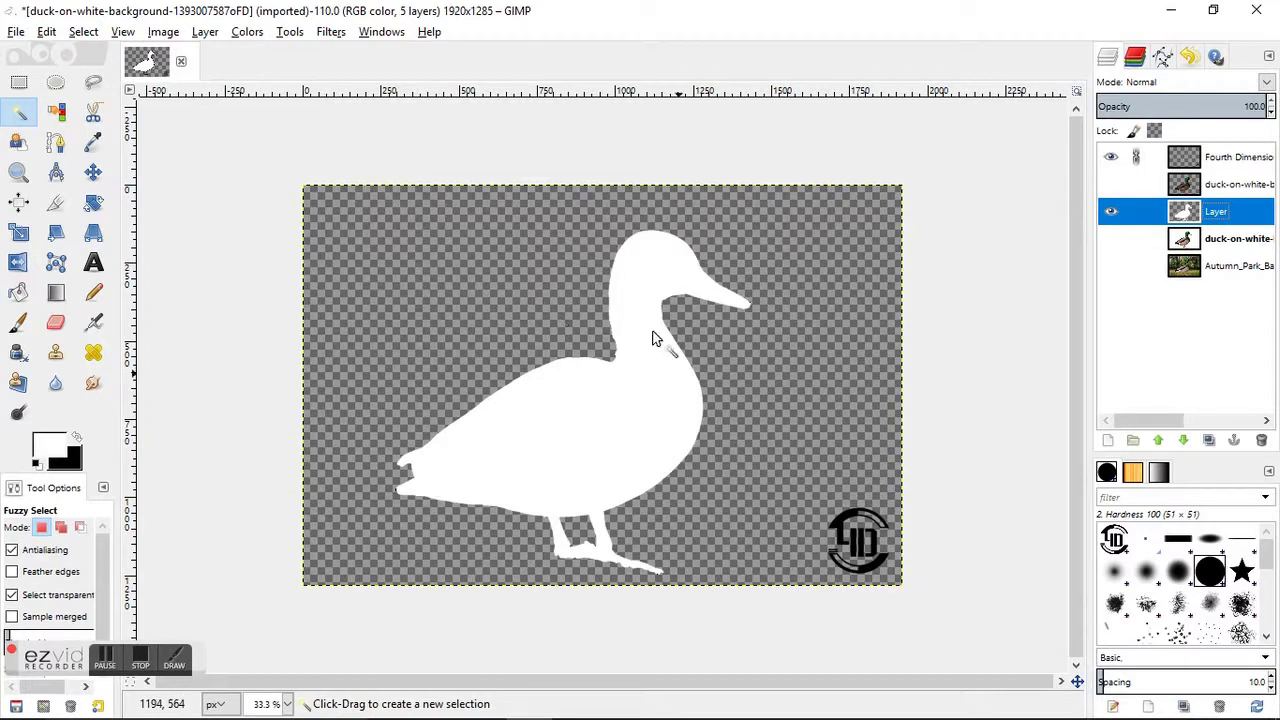
click(84, 32)
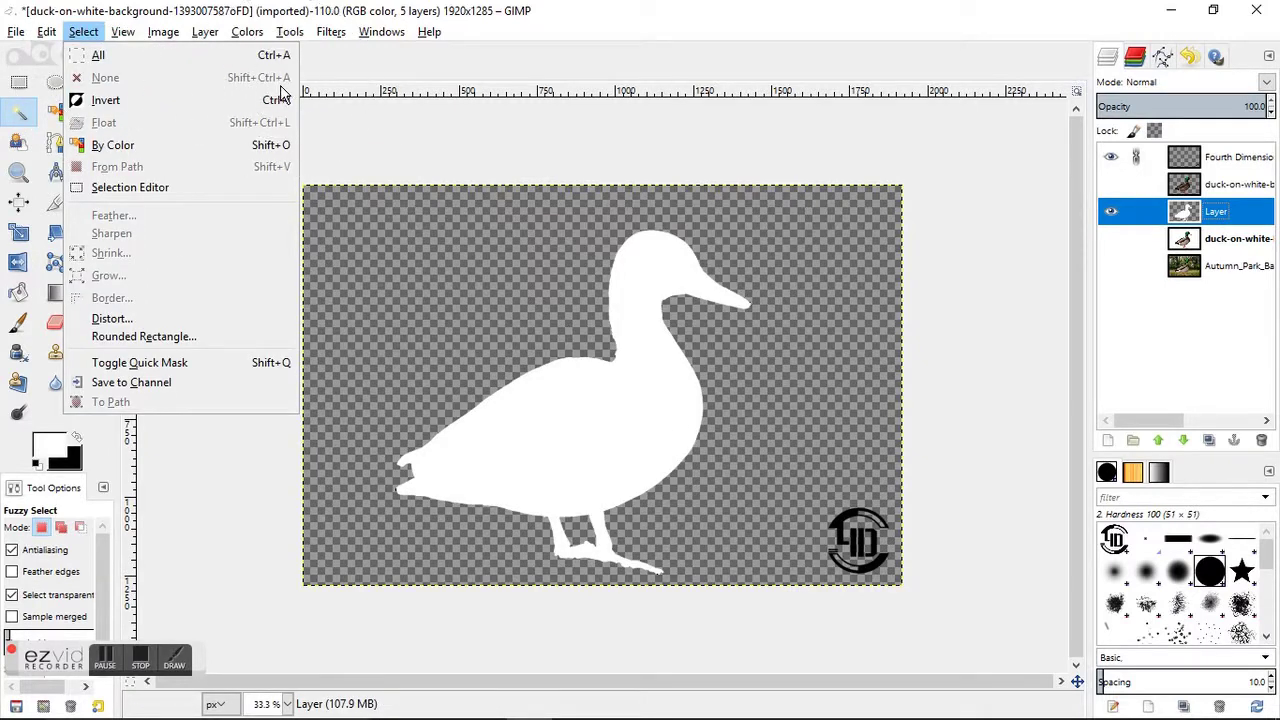
click(1180, 305)
Show the Color to Alpha duck layer and compare it with and without the white silhouette layer beneath it
click(1112, 186)
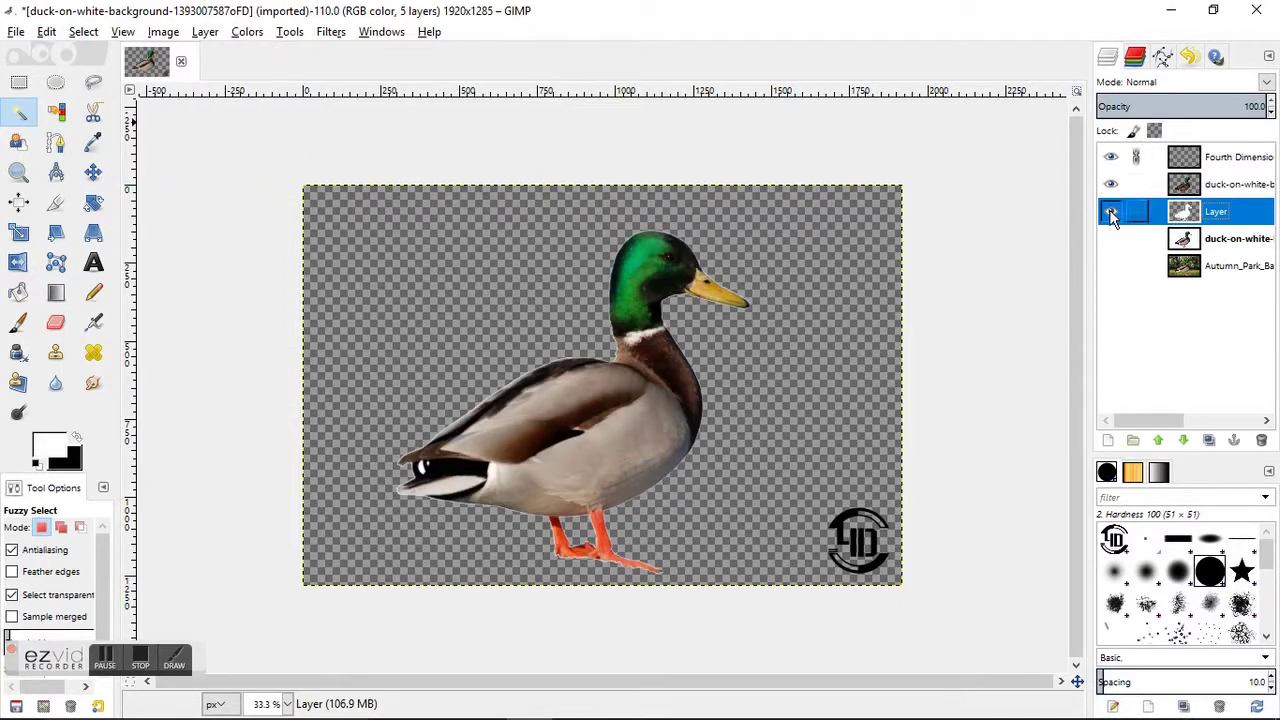
click(1111, 211)
scroll(598, 469, up, 1)
scroll(598, 469, up, 2)
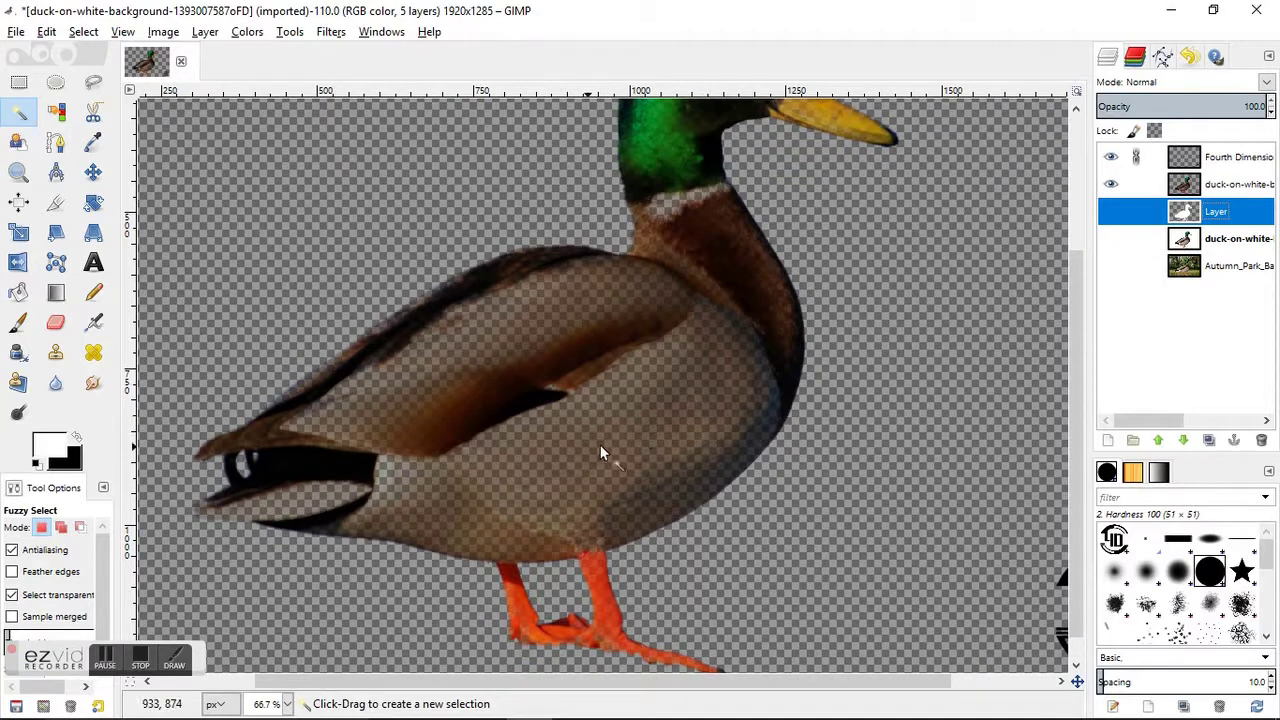
click(1111, 211)
click(1110, 213)
click(1110, 213)
scroll(566, 336, down, 2)
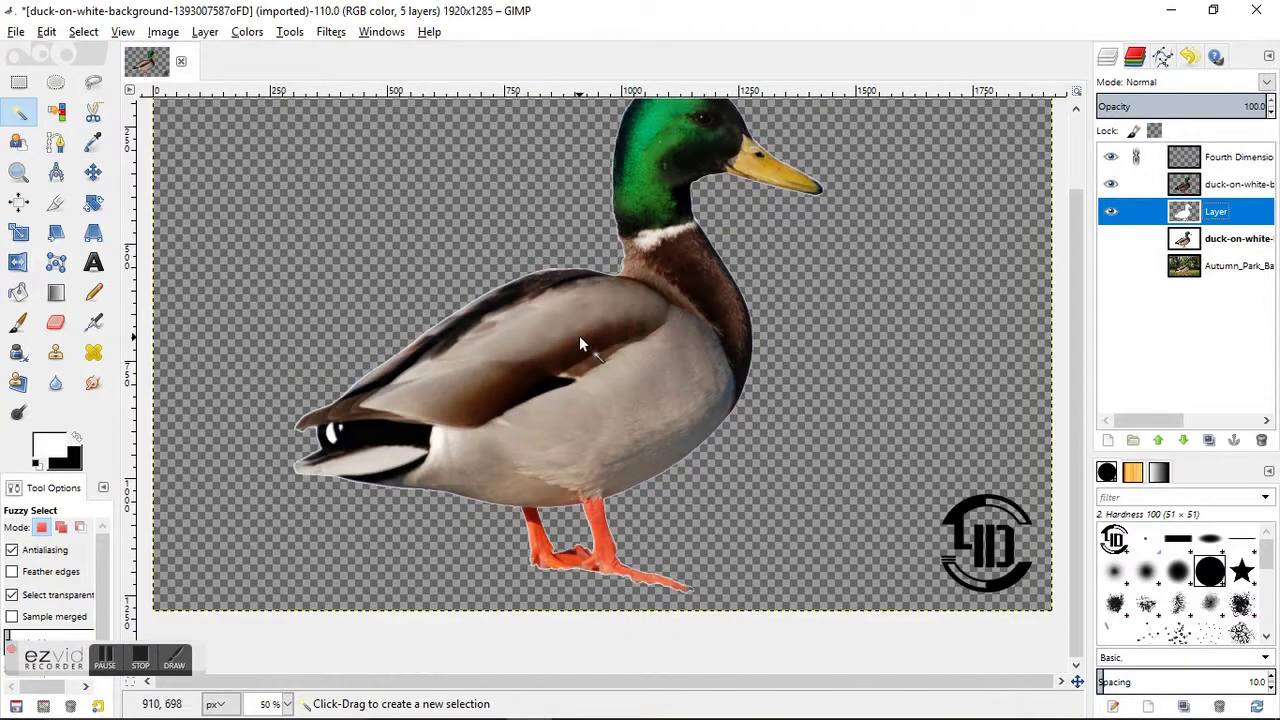
Merge the Color to Alpha duck layer down onto the white silhouette layer
click(1232, 185)
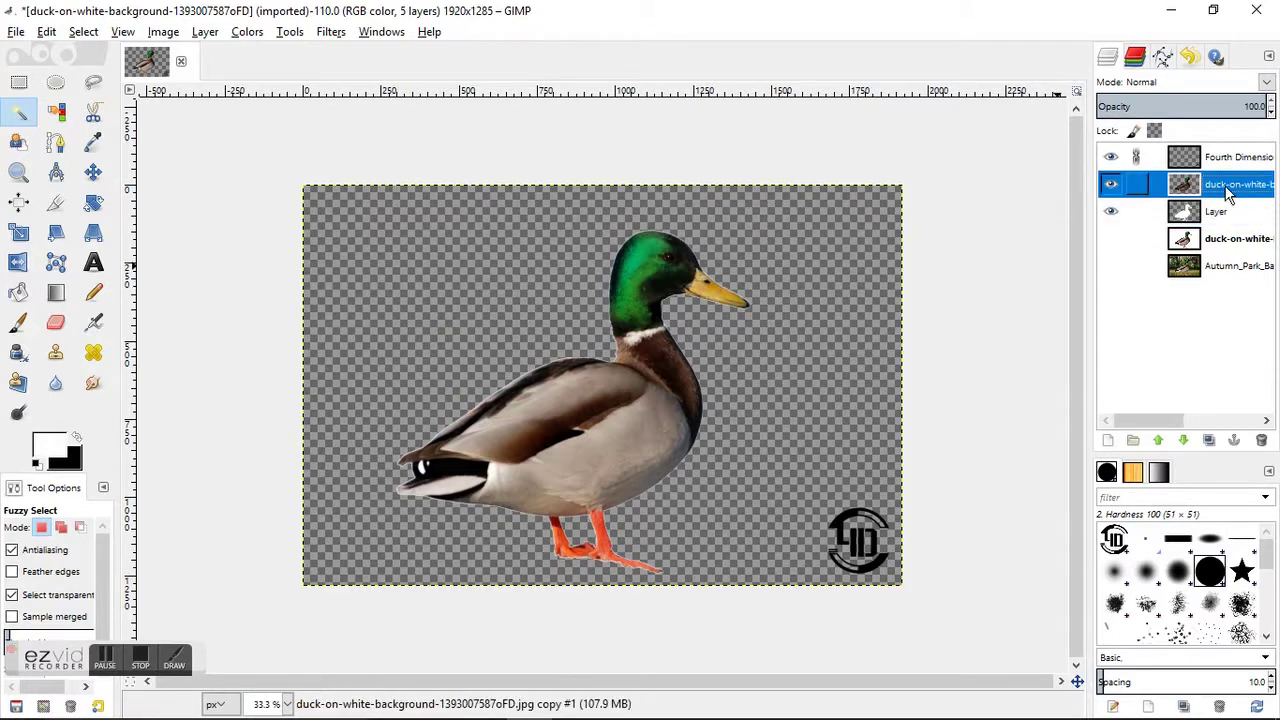
right_click(1232, 185)
click(1141, 325)
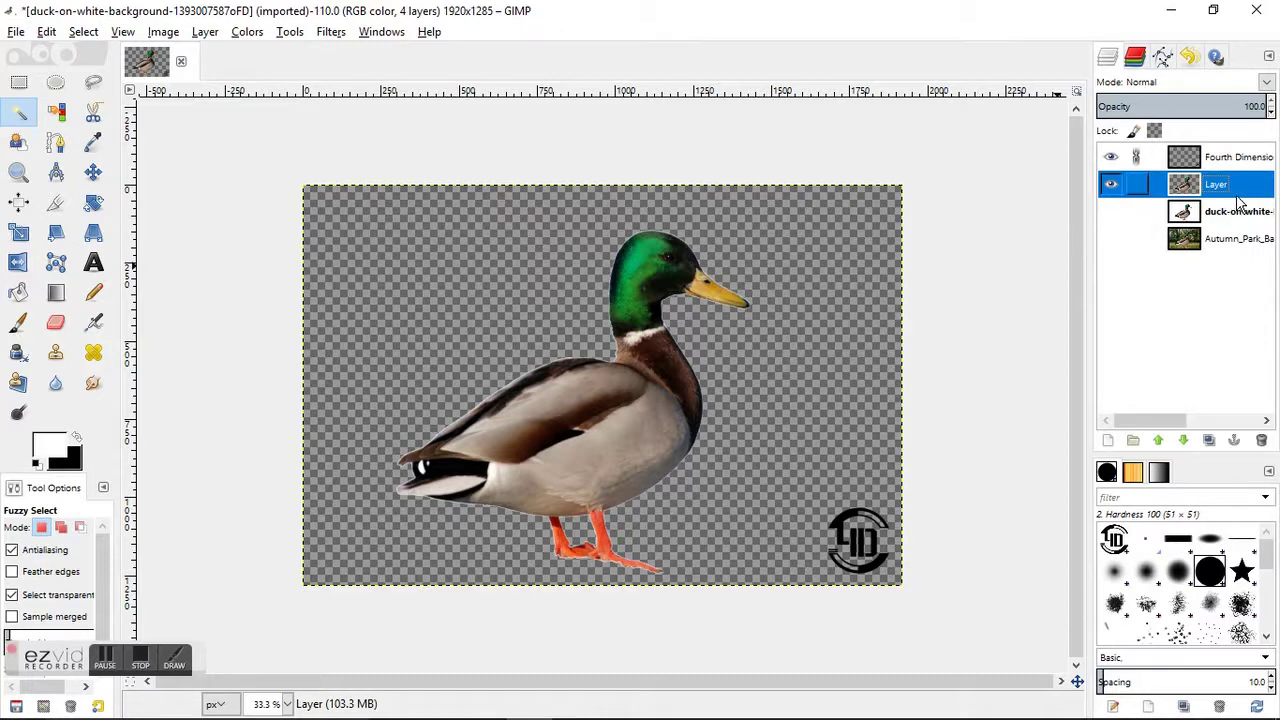
Delete the merged duck layer and the original duck-on-white layer, and show the autumn park layer
click(1262, 441)
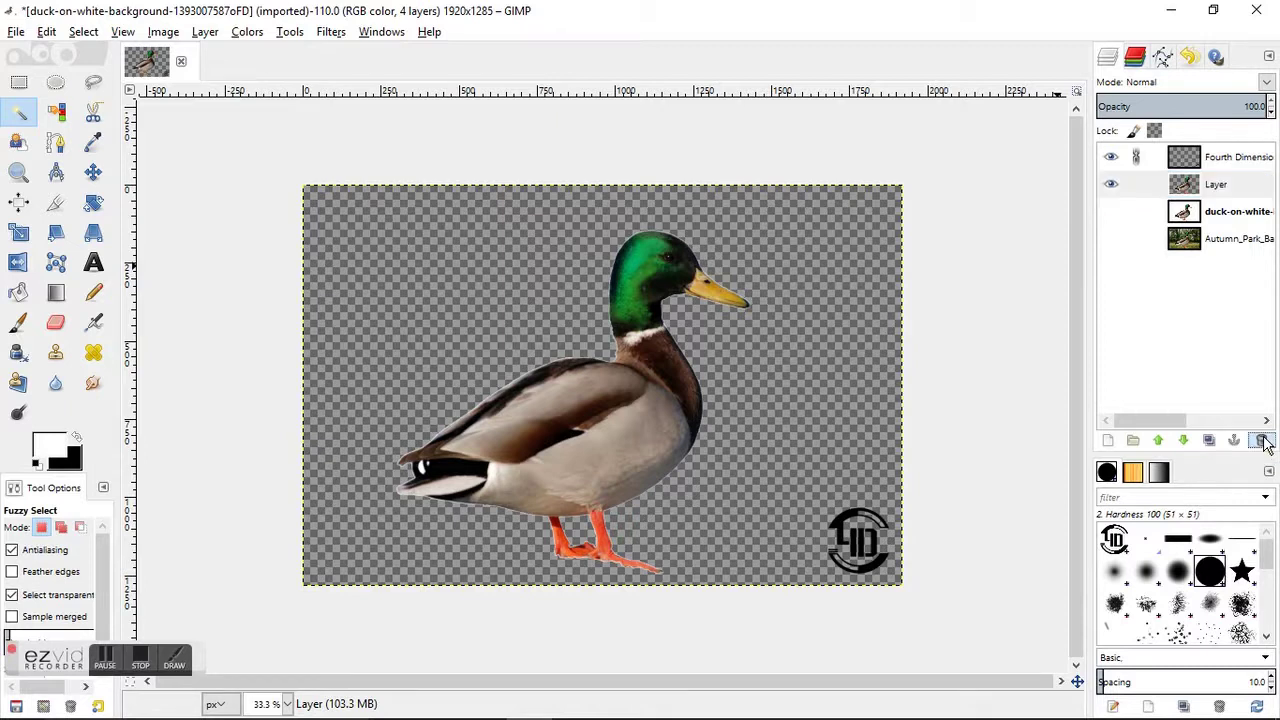
click(1262, 441)
click(1111, 185)
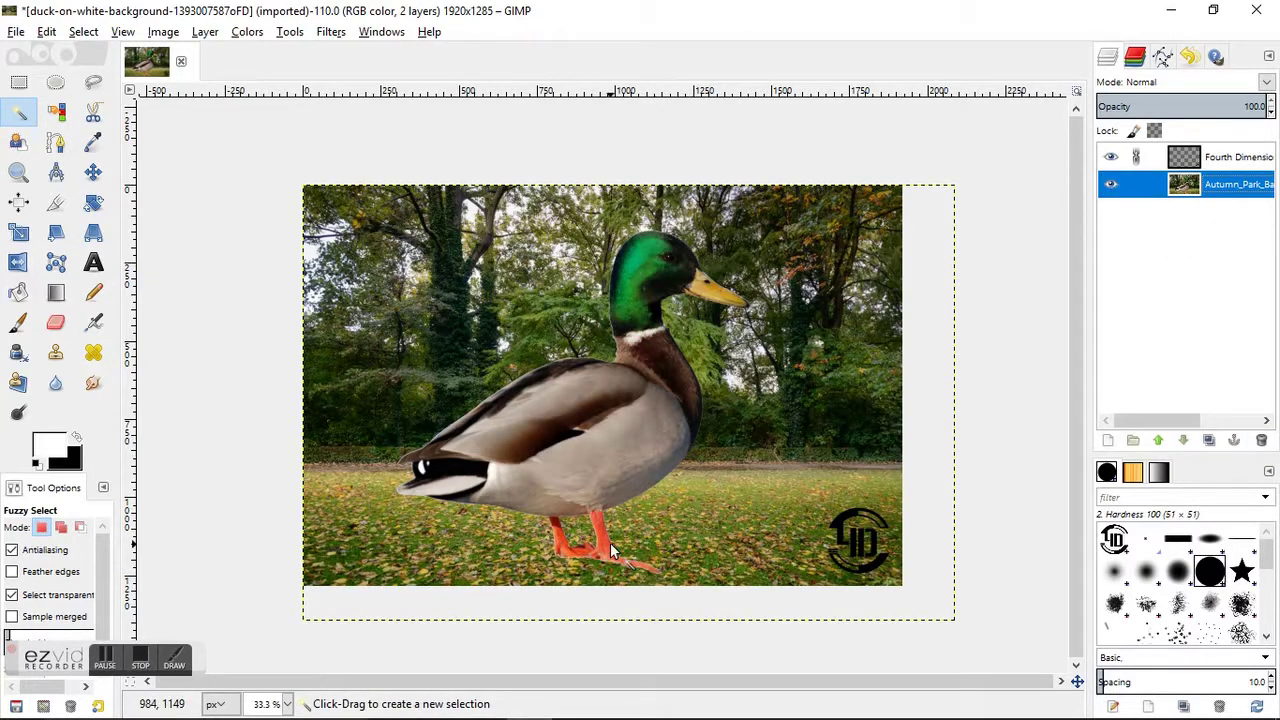
scroll(724, 413, up, 2)
scroll(735, 407, down, 2)
Start a Free Select outline along the front of the duck's neck, from below the throat past the white collar to the upper breast
click(91, 84)
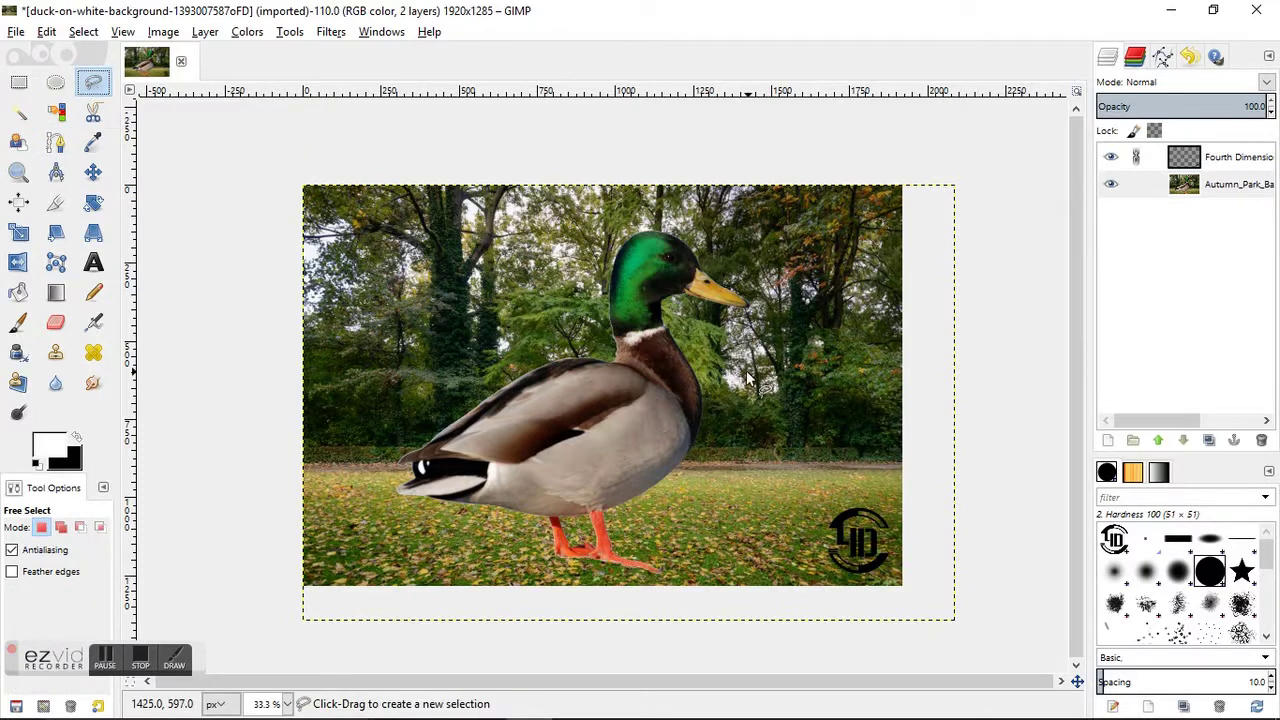
ctrl+scroll(731, 305, up, 8)
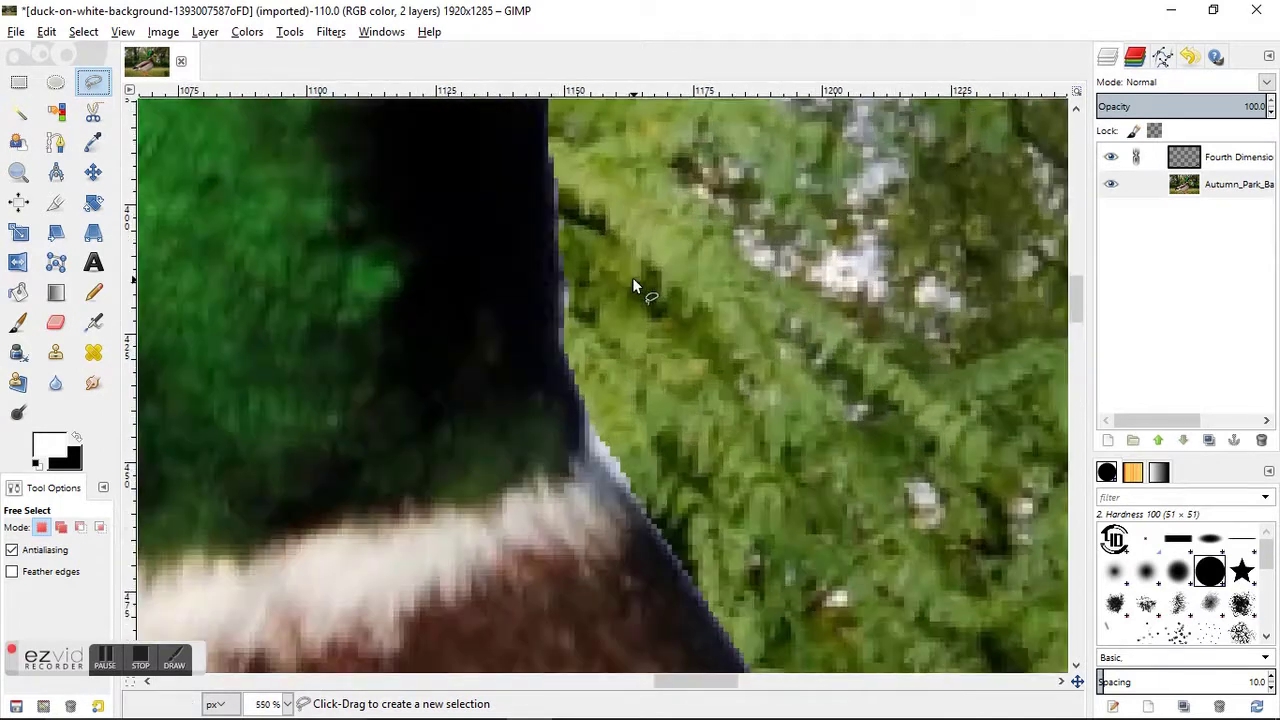
ctrl+scroll(632, 277, up, 1)
click(527, 236)
click(538, 377)
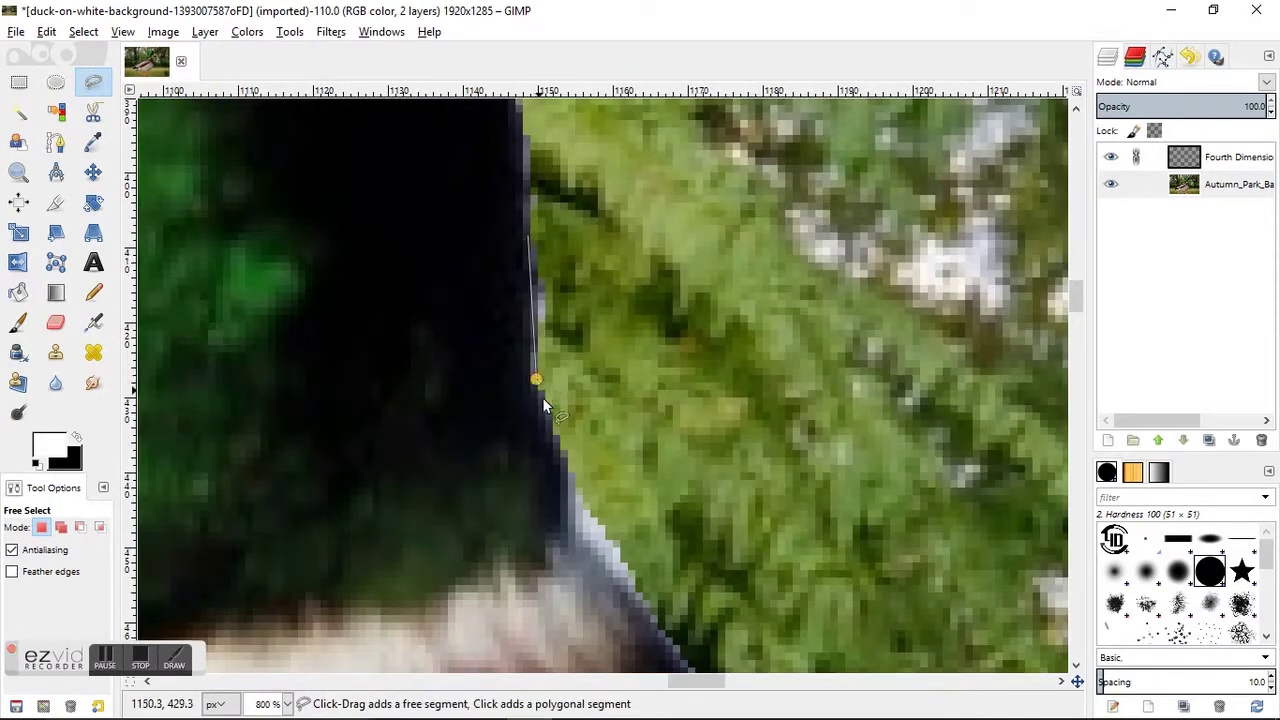
click(574, 488)
scroll(600, 482, down, 3)
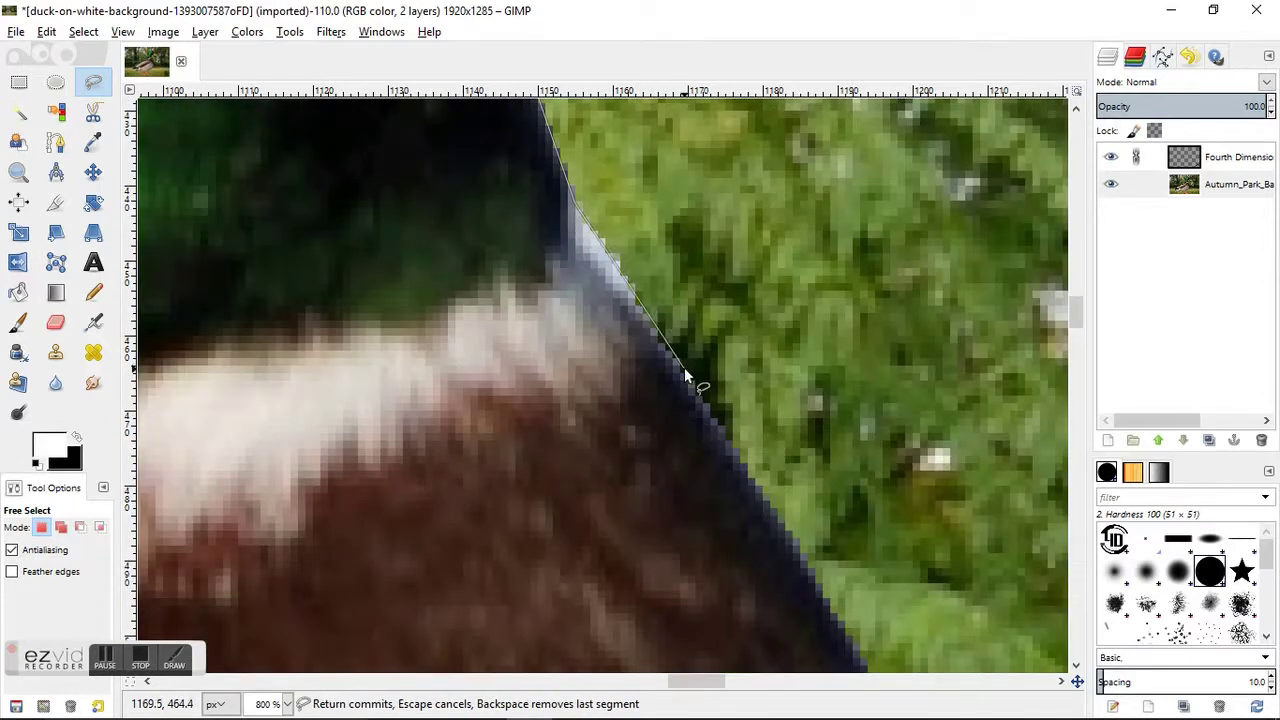
click(652, 336)
click(722, 437)
scroll(722, 436, down, 3)
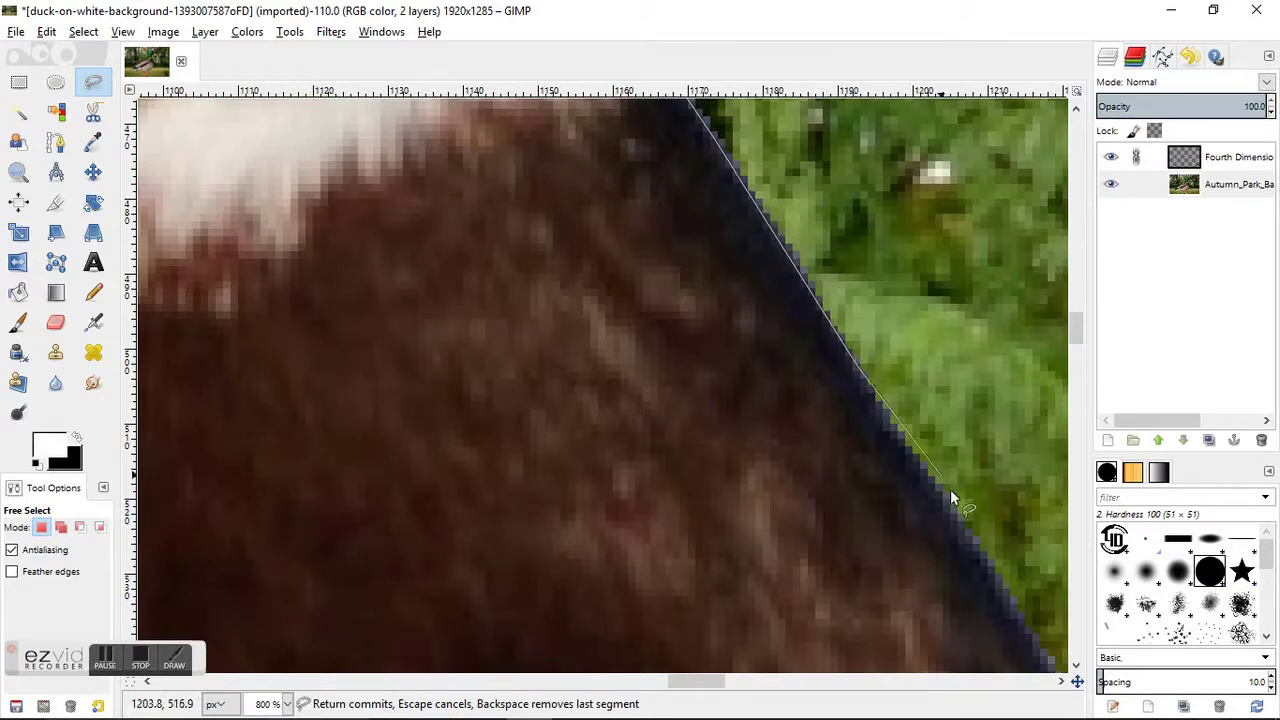
click(957, 514)
scroll(957, 514, down, 3)
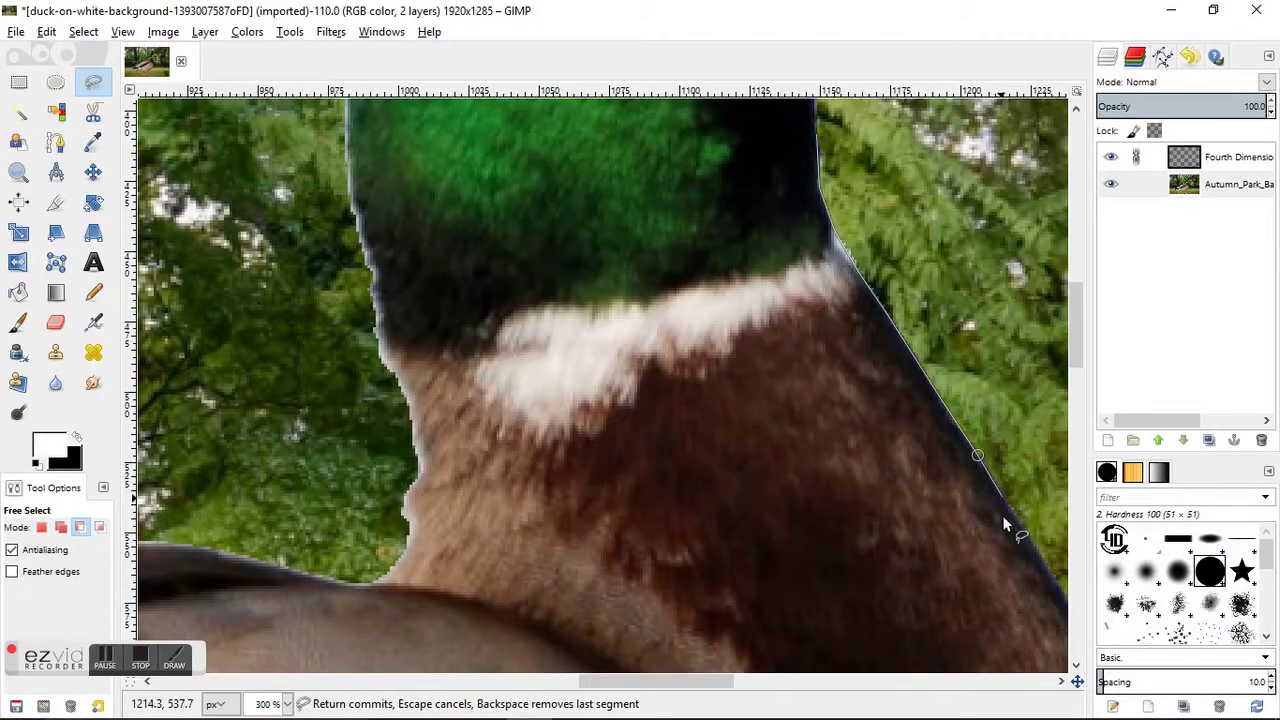
Continue the Free Select outline down the front curve of the duck's brown breast
scroll(899, 549, down, 2)
scroll(748, 414, down, 1)
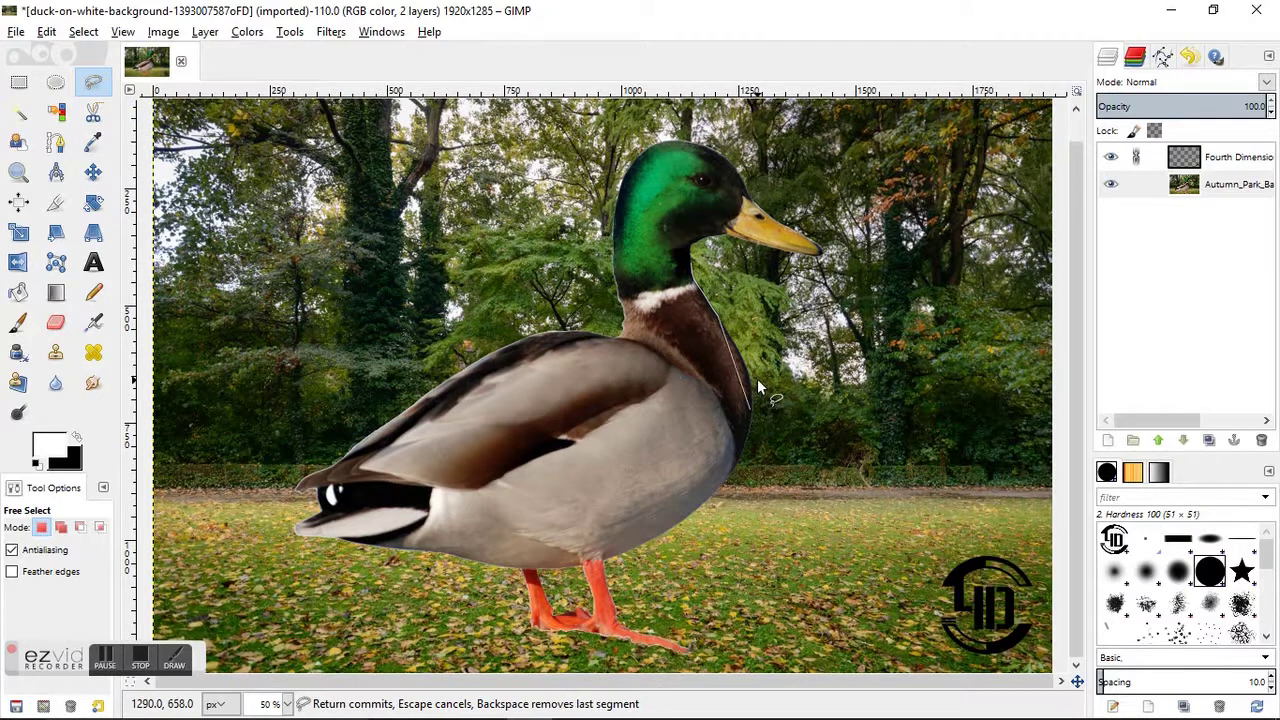
scroll(757, 377, up, 3)
scroll(757, 377, up, 2)
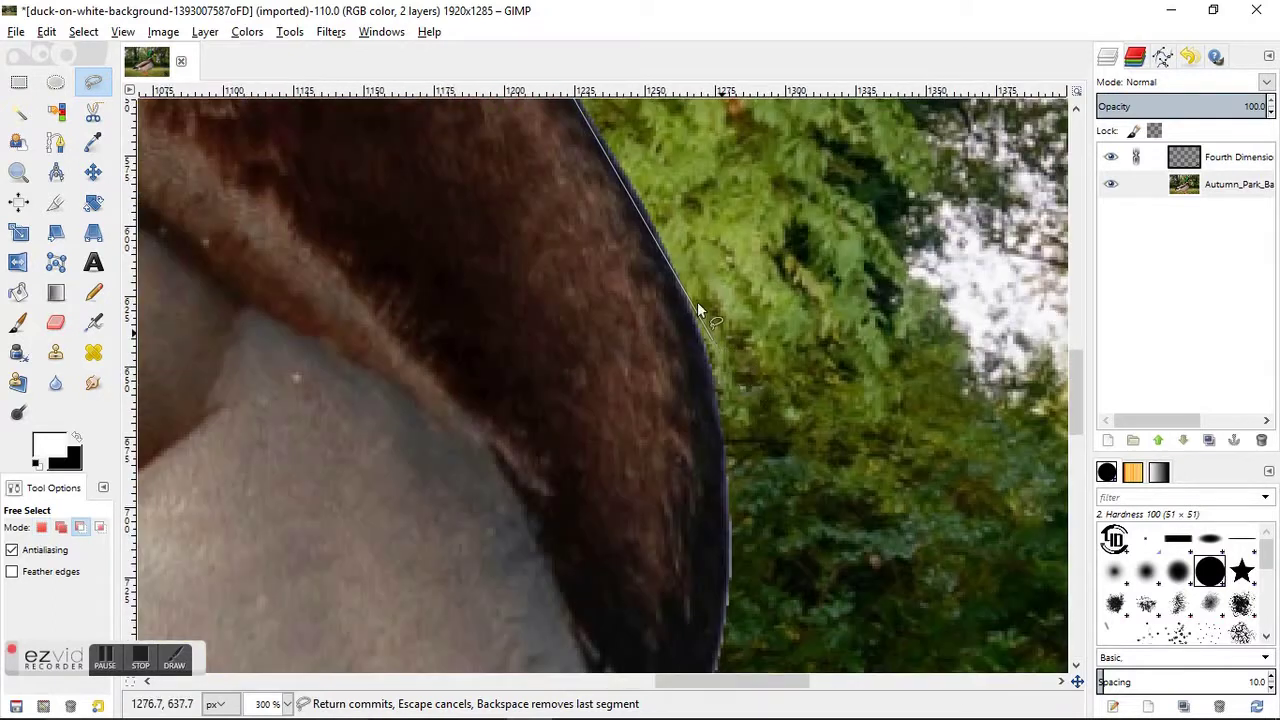
click(669, 256)
click(712, 371)
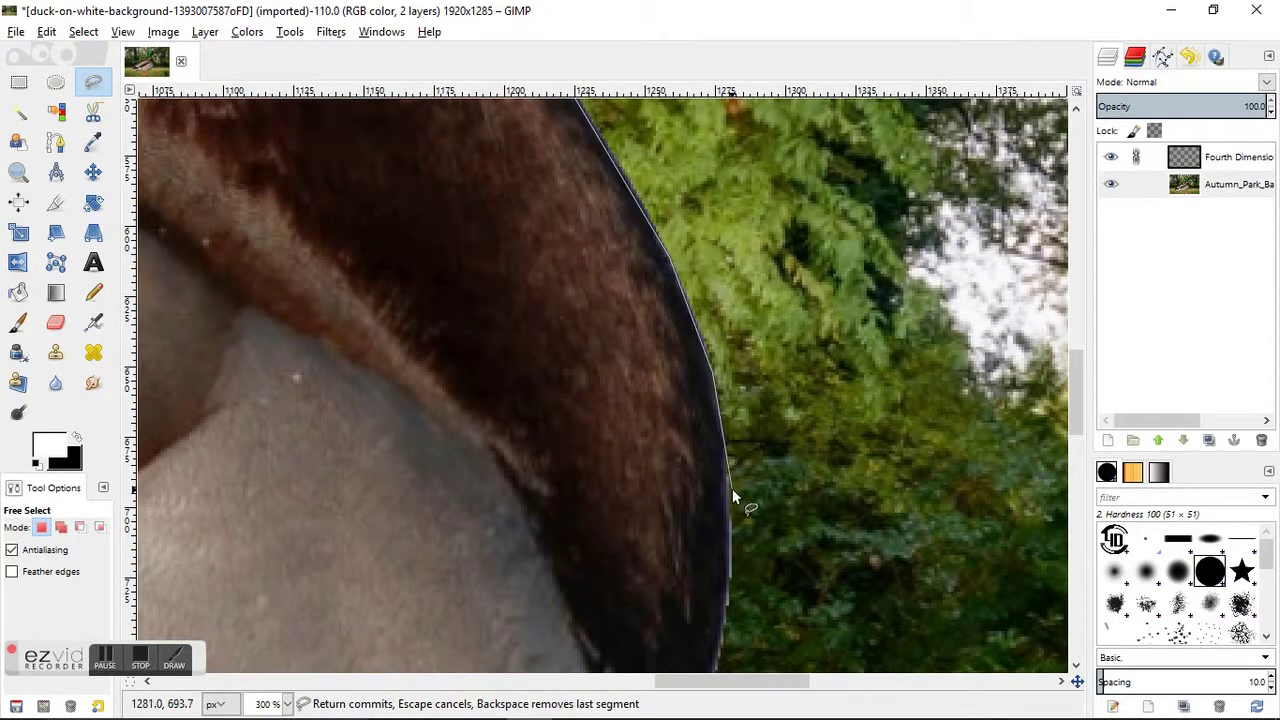
click(727, 494)
click(723, 594)
scroll(723, 594, down, 3)
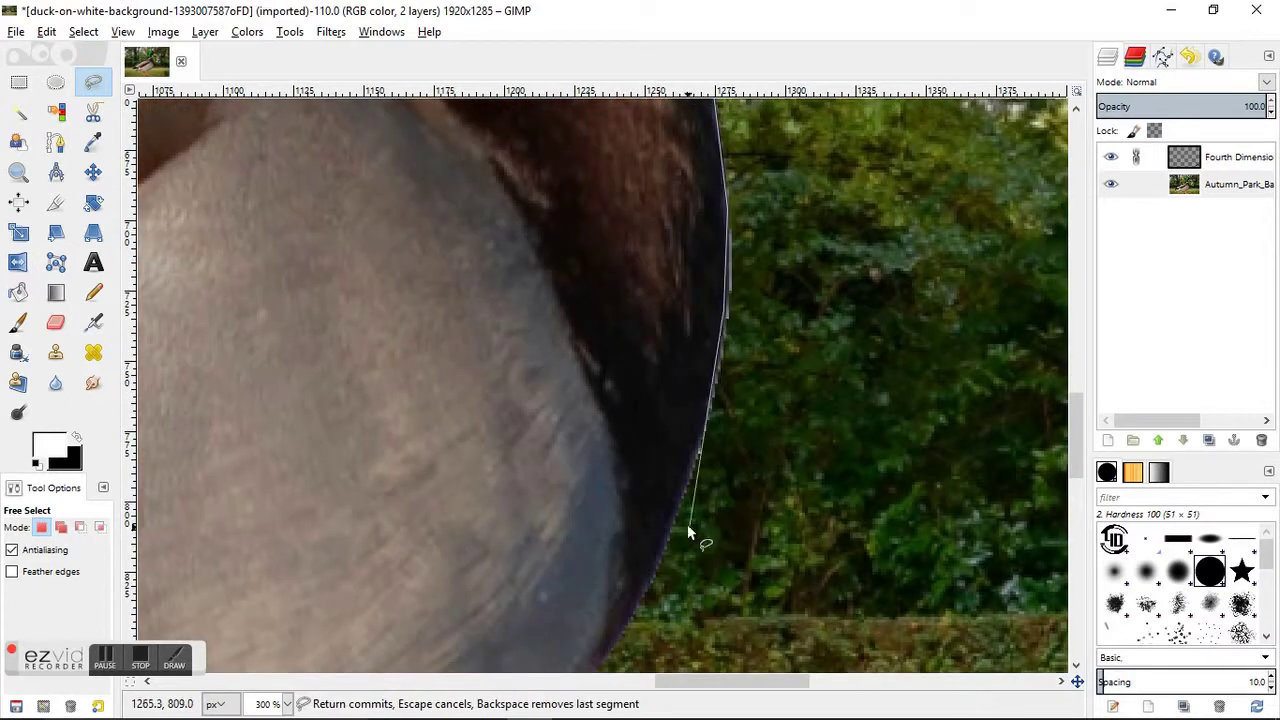
Extend the Free Select outline around the duck's lower breast to the underside of its belly
click(683, 498)
scroll(683, 498, down, 3)
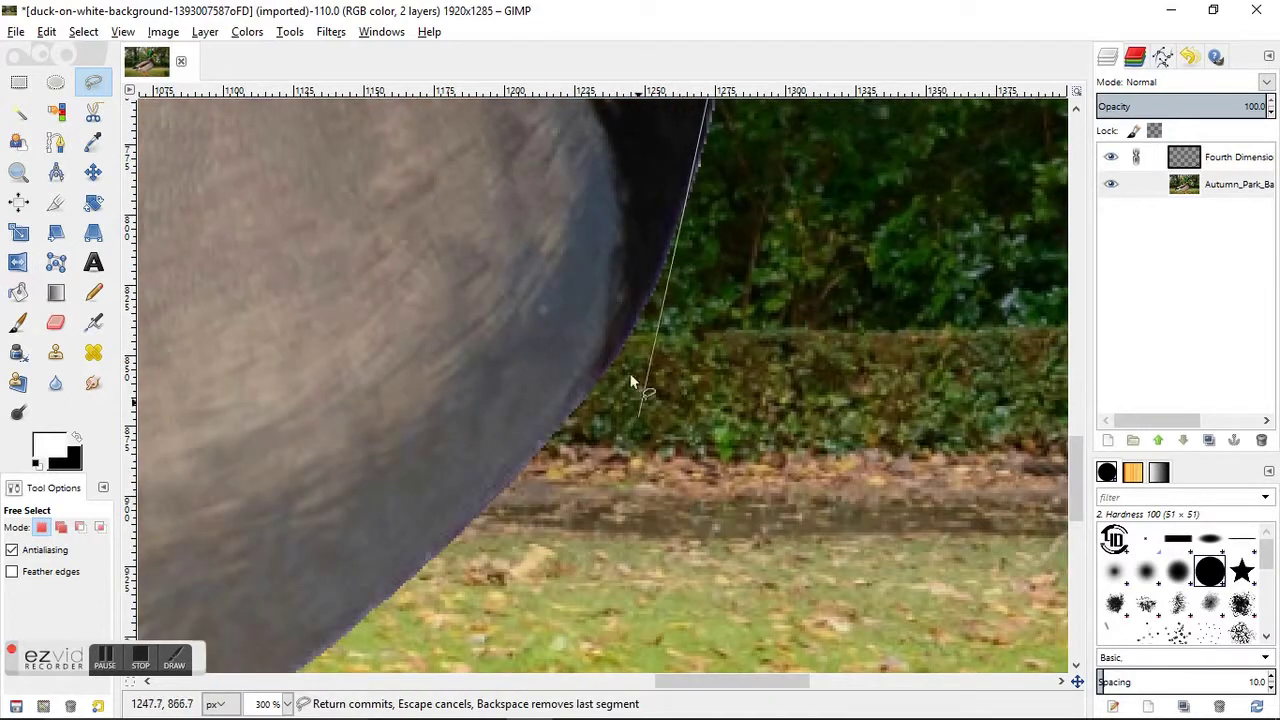
click(617, 345)
click(514, 478)
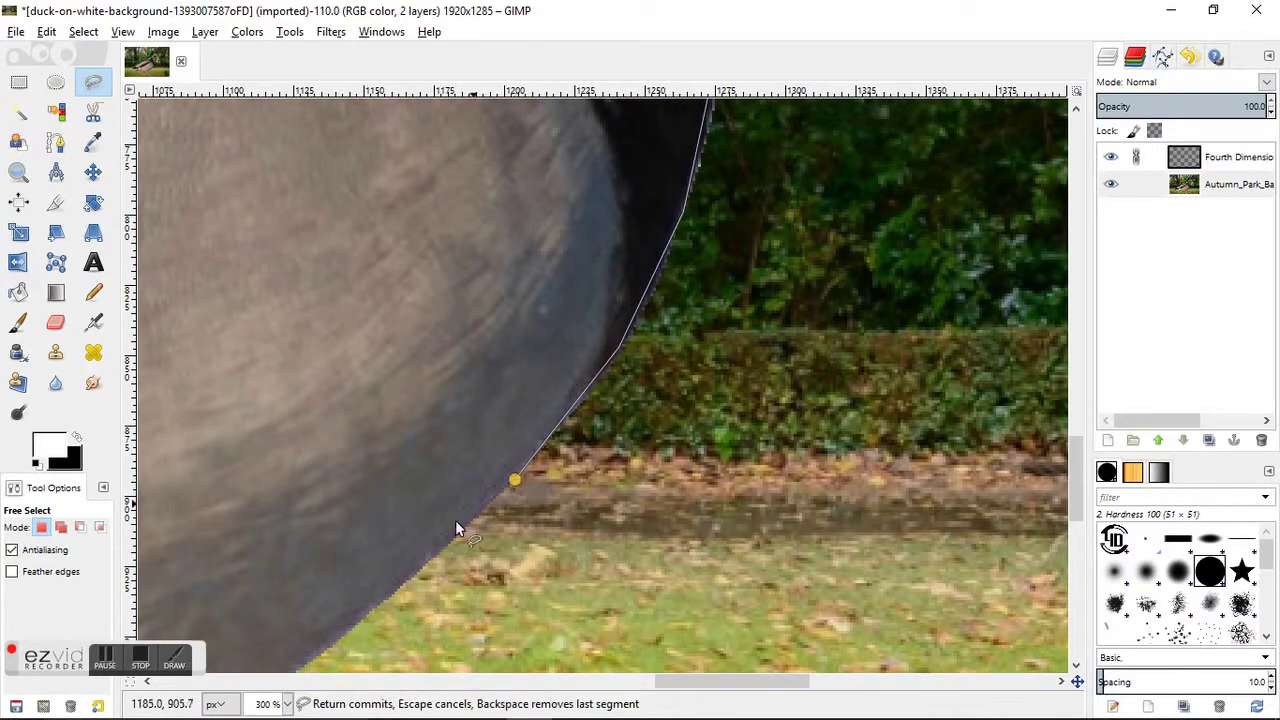
click(384, 600)
scroll(384, 600, down, 4)
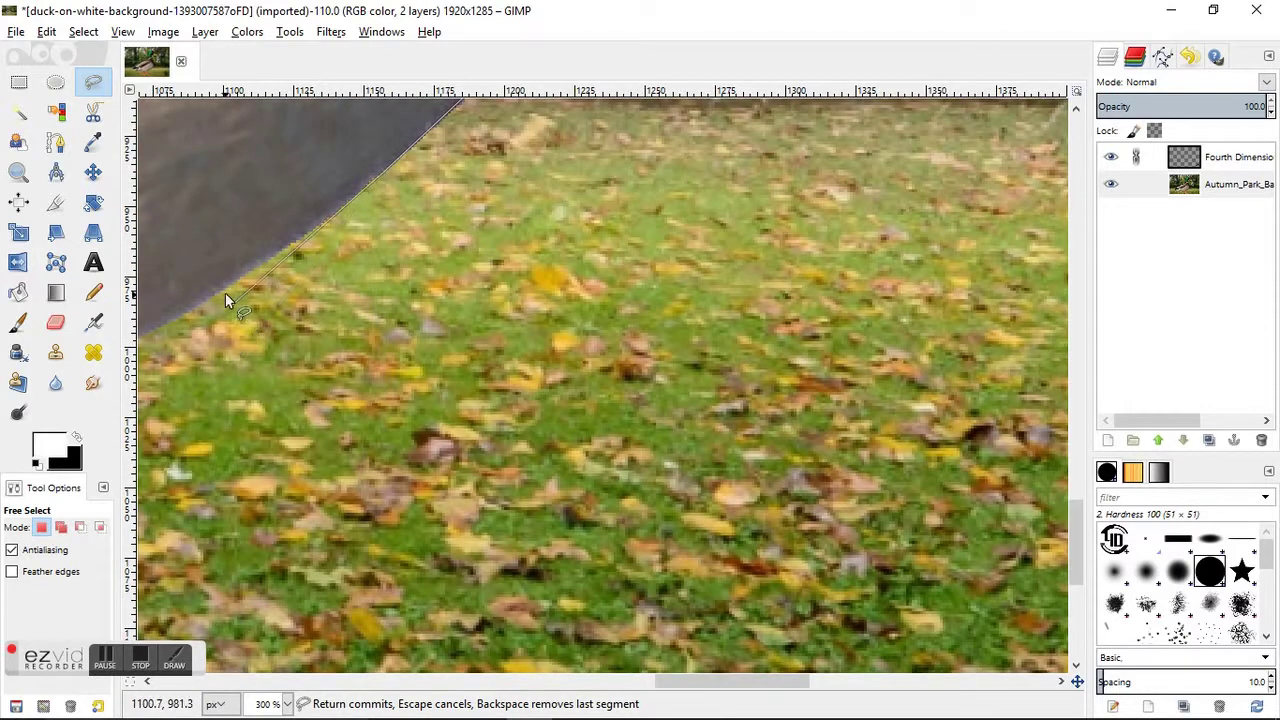
Carry the outline out beyond the image's right edge and back, closing the selection at its starting point on the neck
ctrl+scroll(383, 331, down, 7)
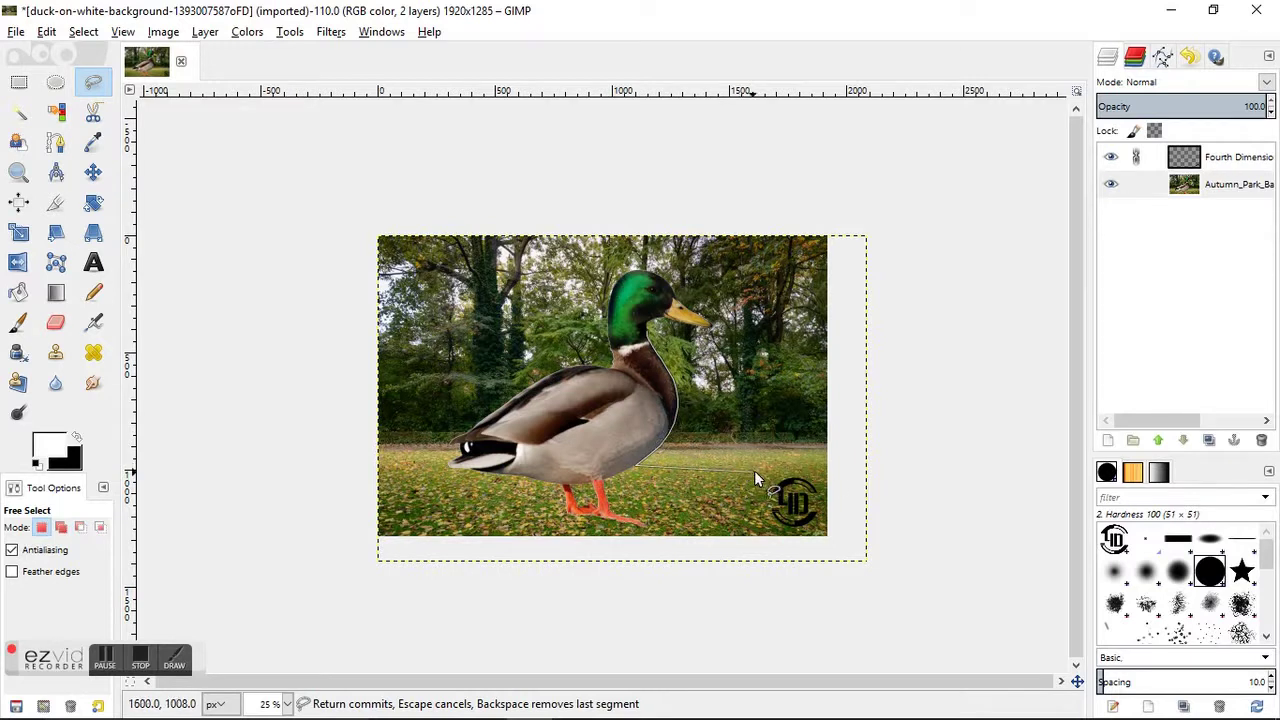
click(900, 471)
click(898, 324)
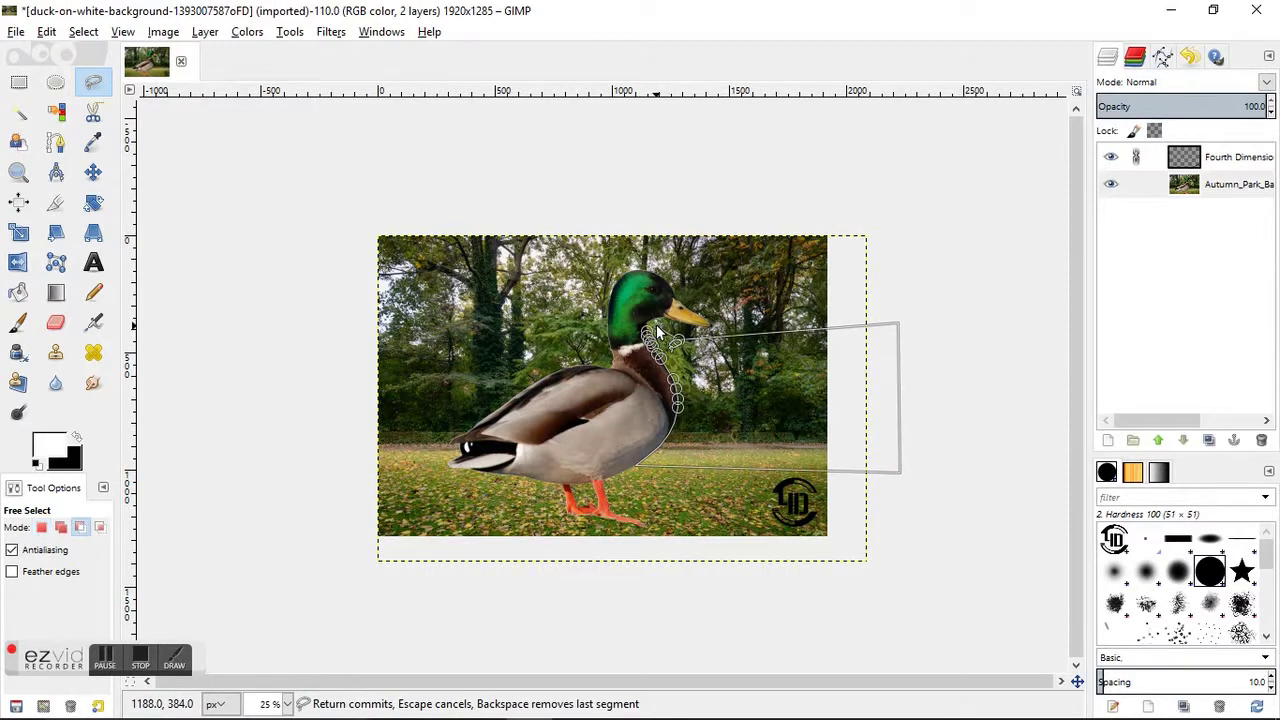
ctrl+scroll(649, 327, up, 3)
ctrl+scroll(716, 308, up, 2)
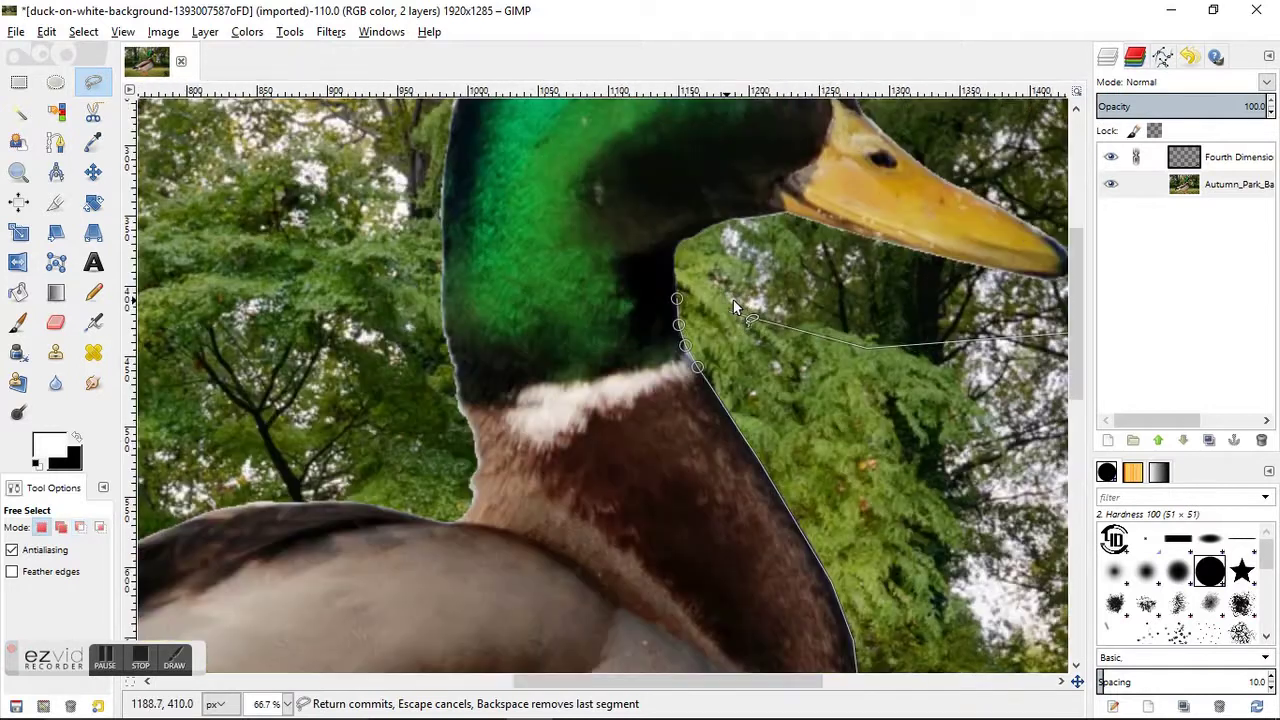
click(678, 303)
ctrl+scroll(776, 372, down, 4)
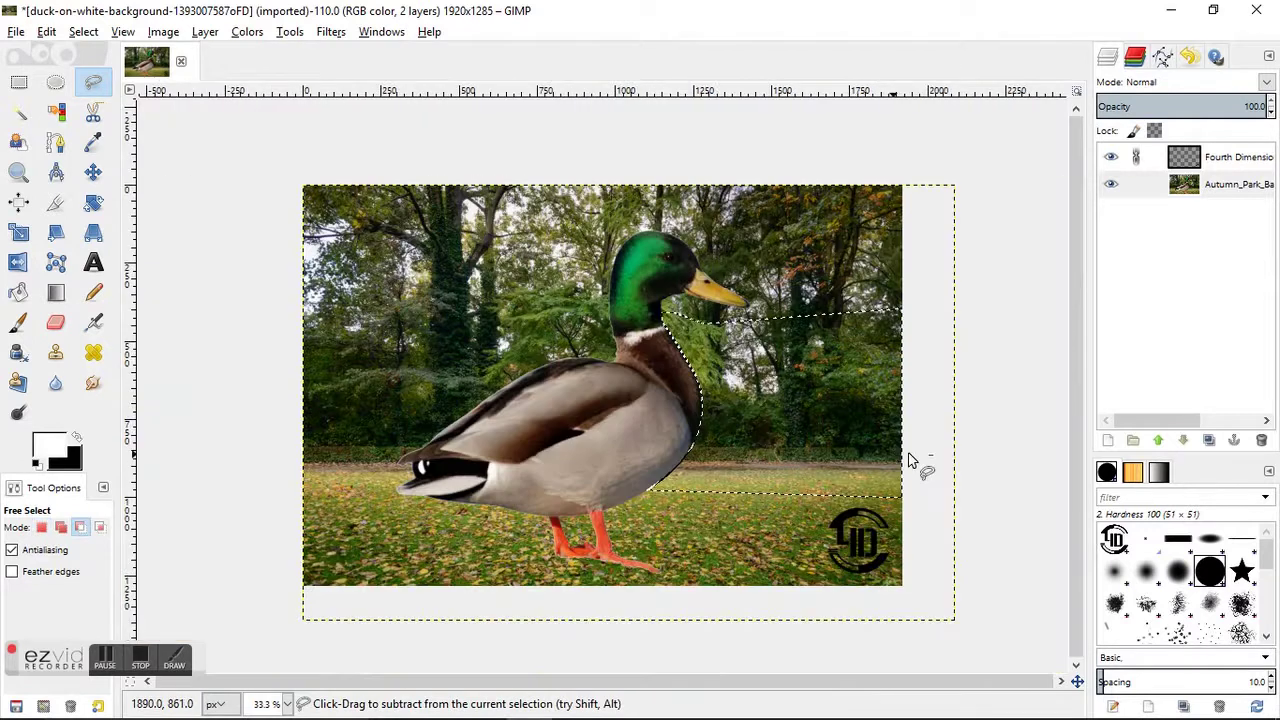
Cut the selected park area in front of the duck, clear the selection, and switch to the Move tool
key(ctrl)
key(ctrl+x)
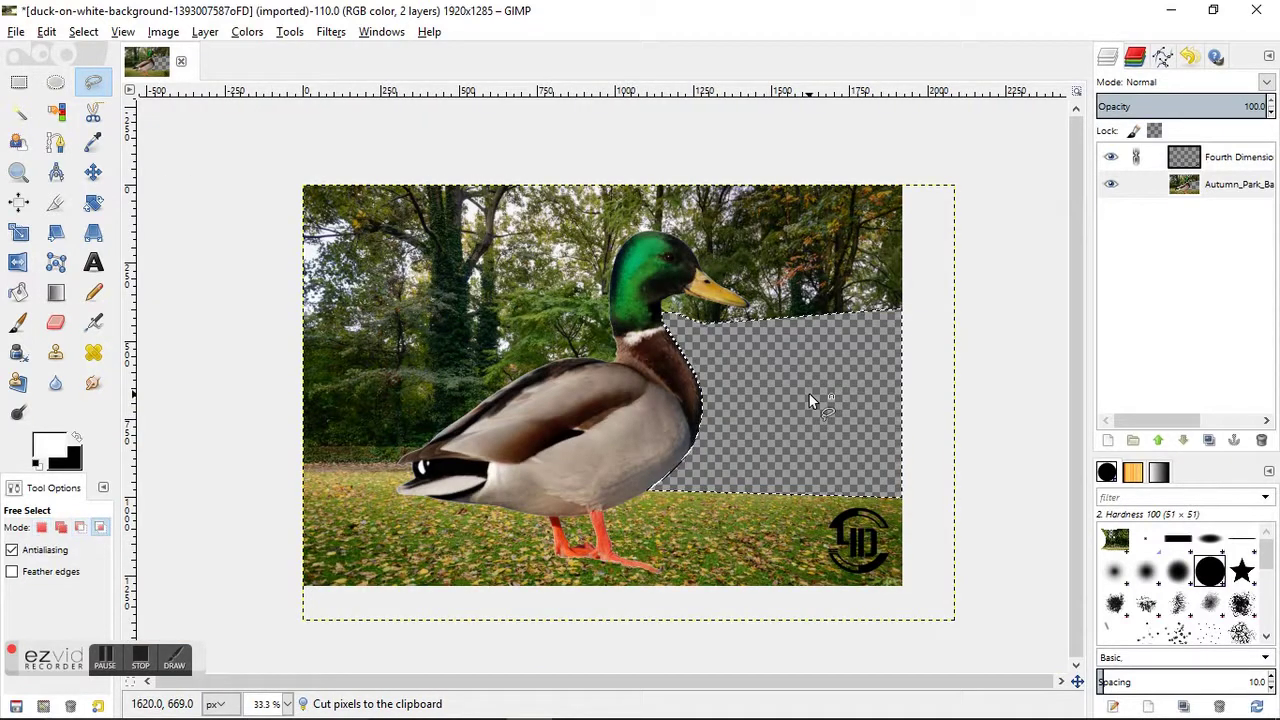
click(810, 398)
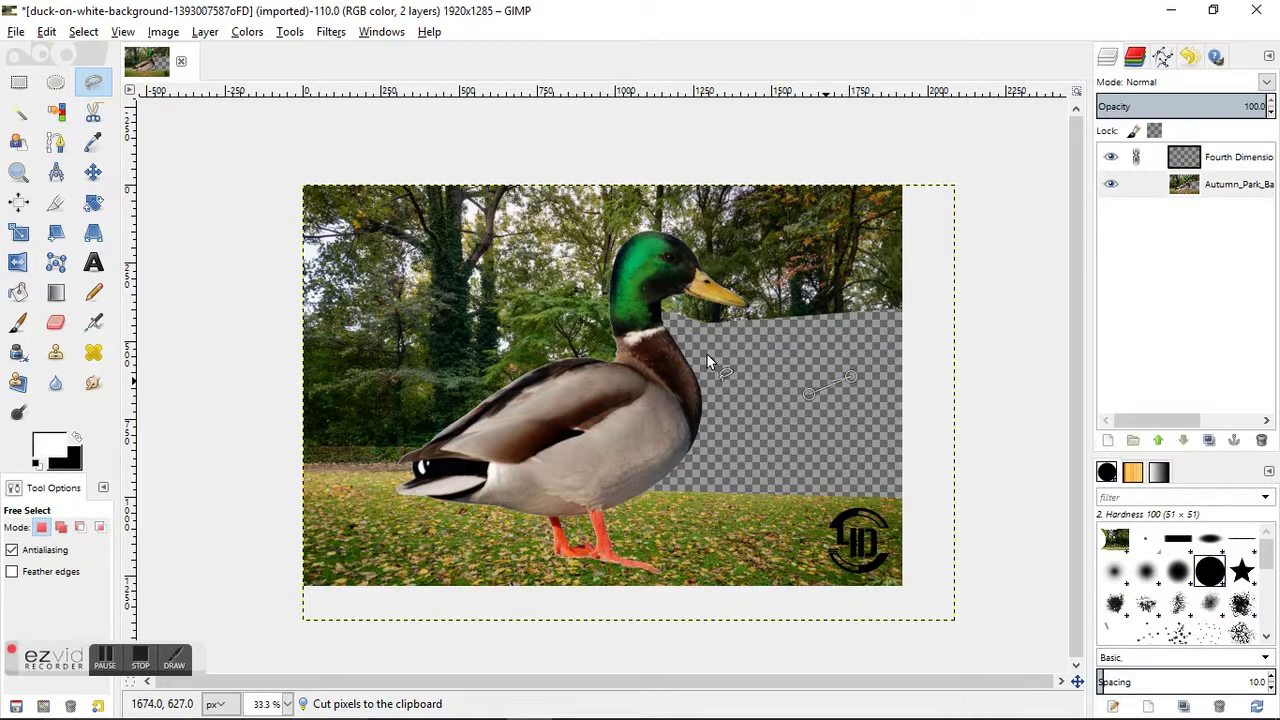
key(m)
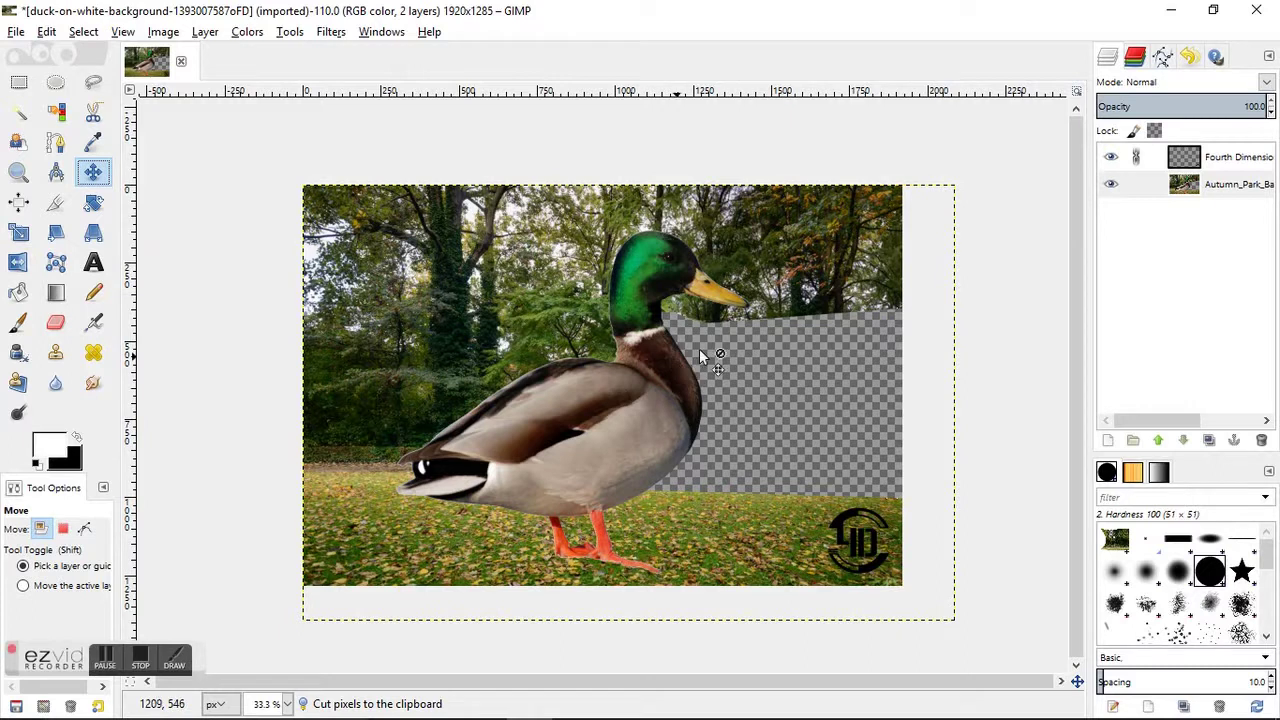
scroll(723, 434, up, 2)
scroll(723, 434, down, 2)
click(723, 434)
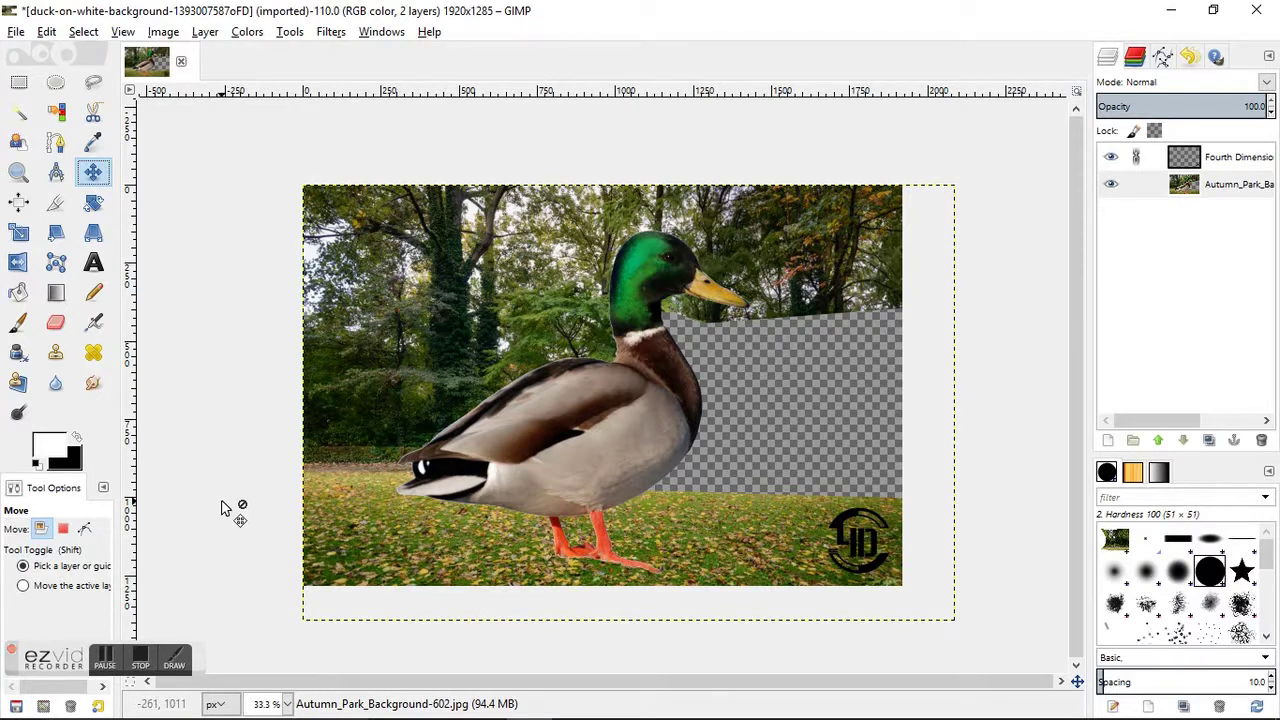
click(146, 661)
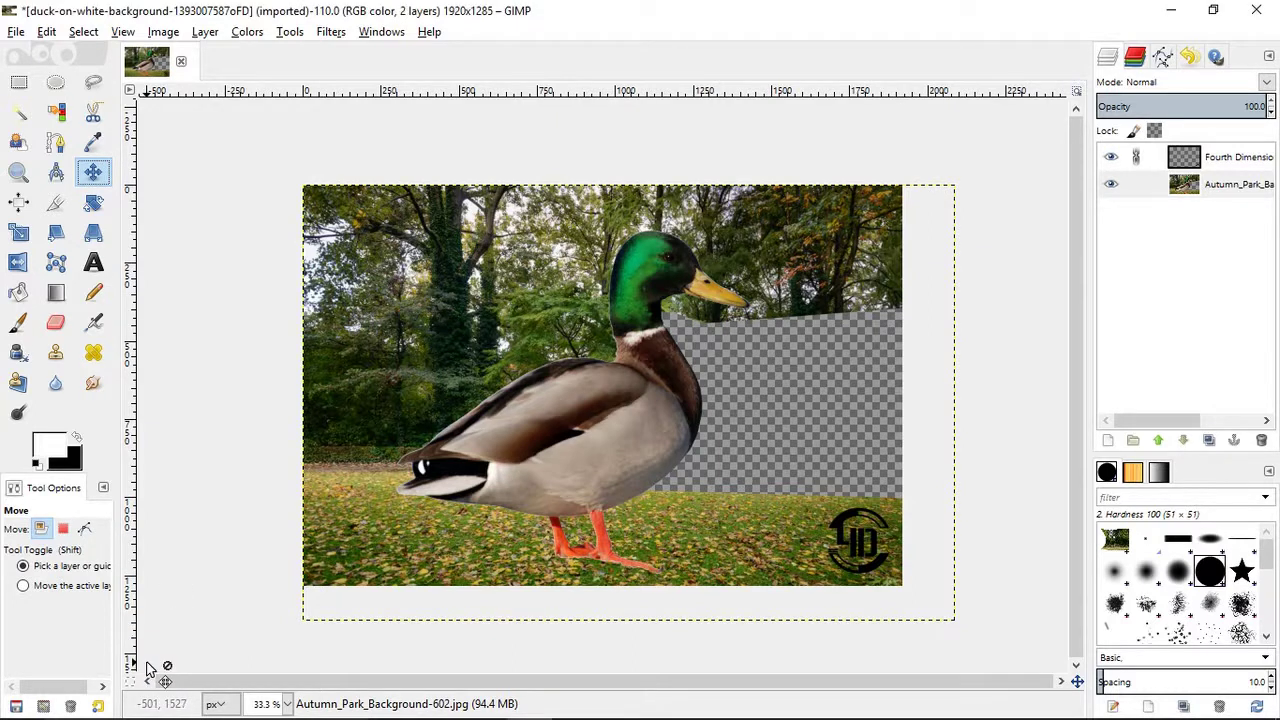